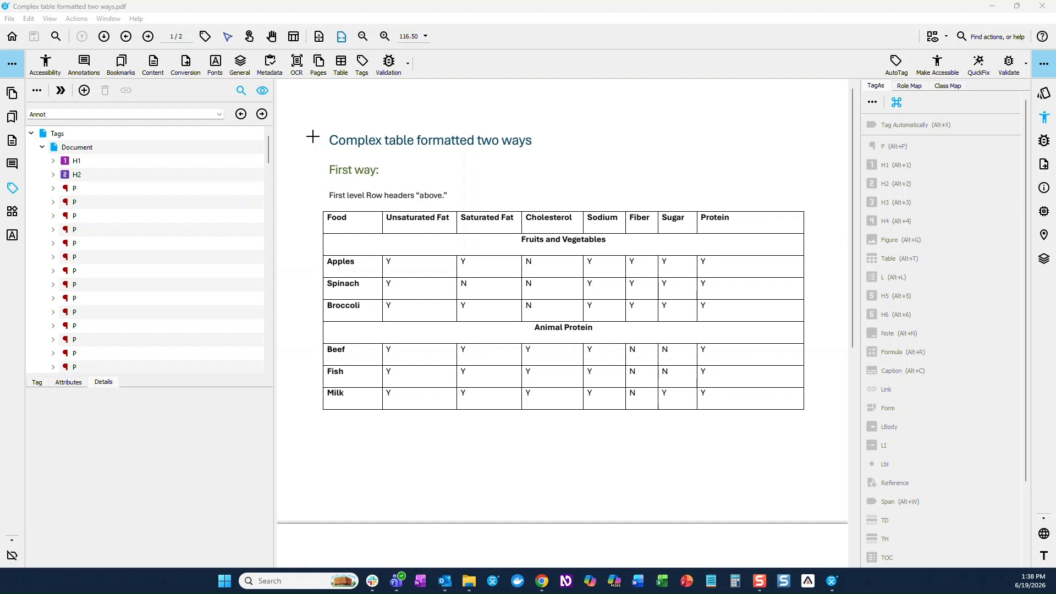
Outline the "First way" food table with the table tool and tag it as a table after the paragraph First level Row headers "above."
click(104, 190)
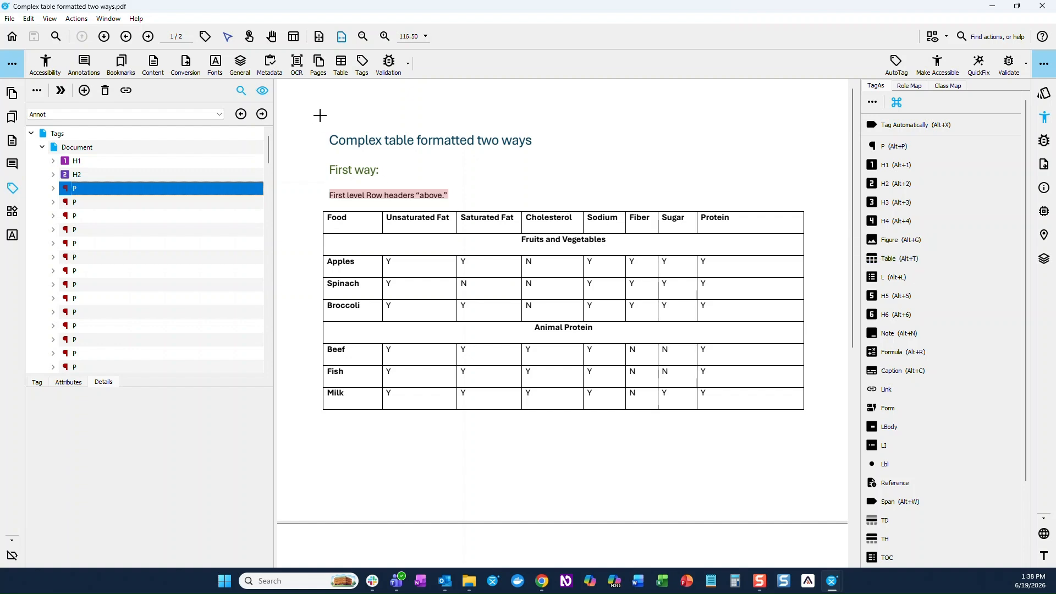
click(293, 39)
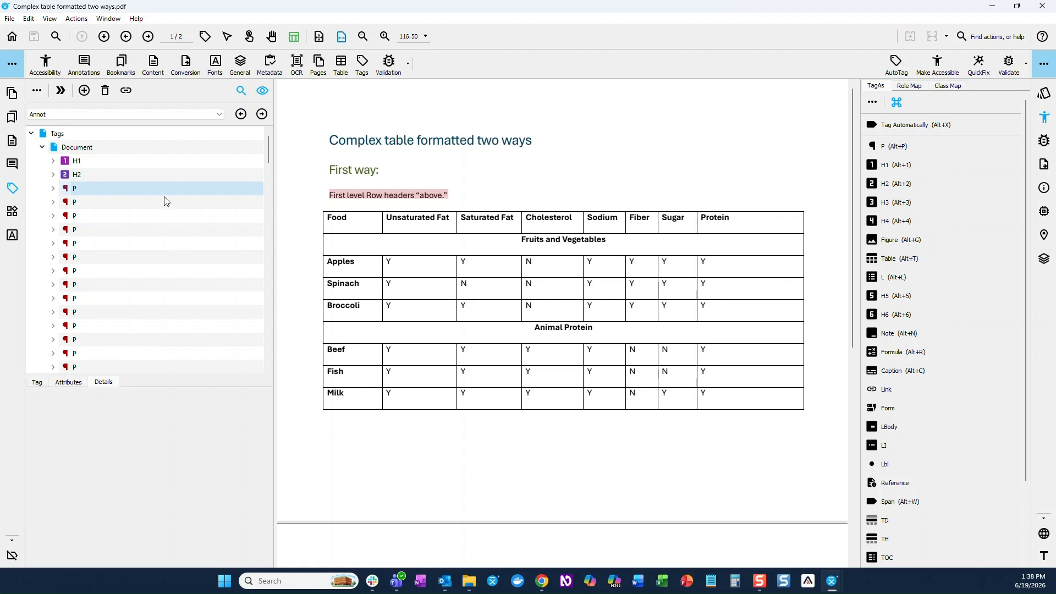
click(96, 190)
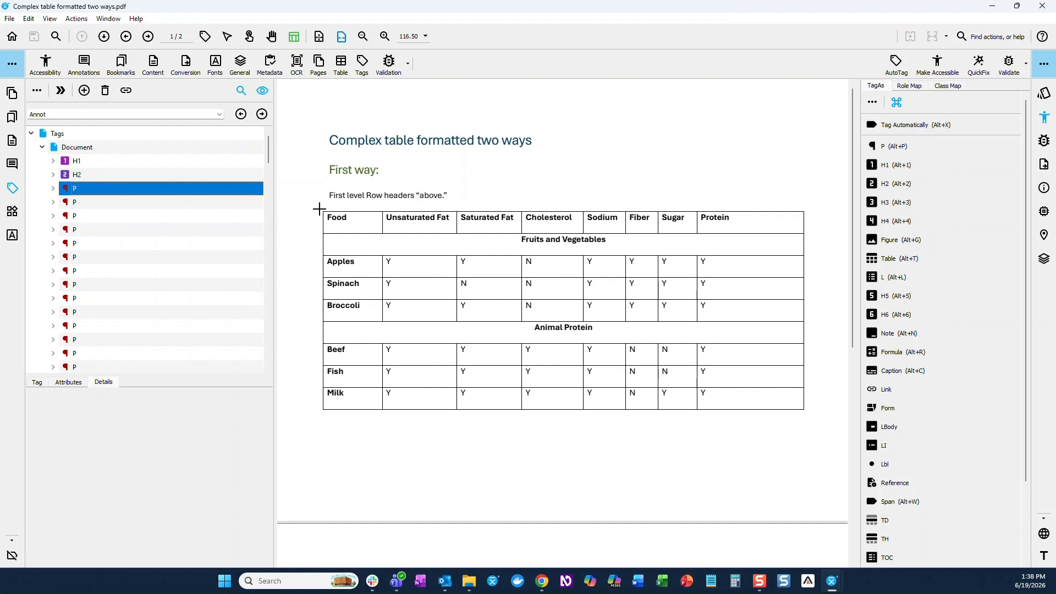
drag(318, 208, 811, 413)
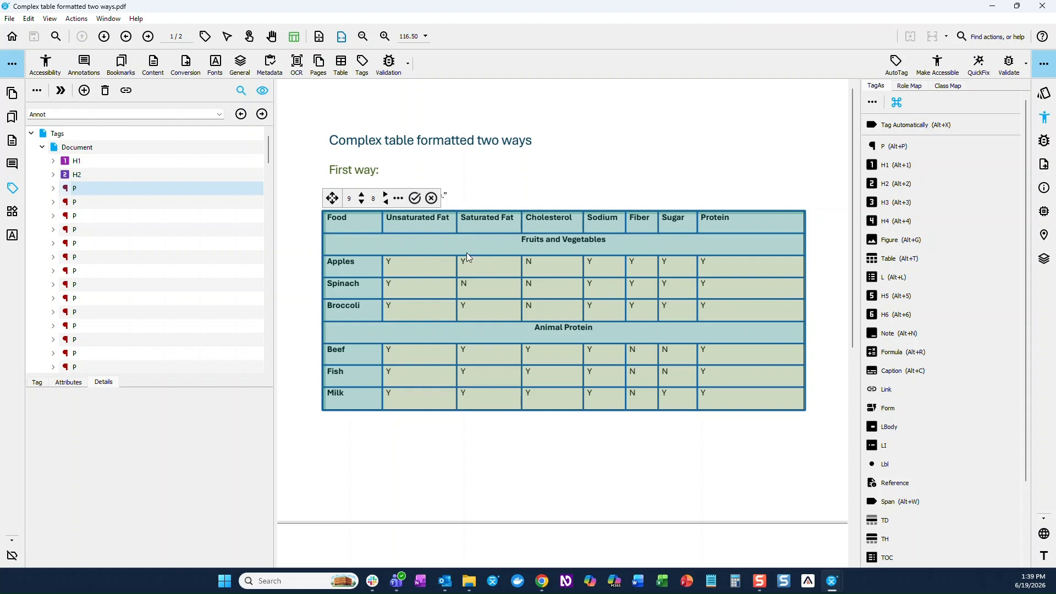
click(416, 199)
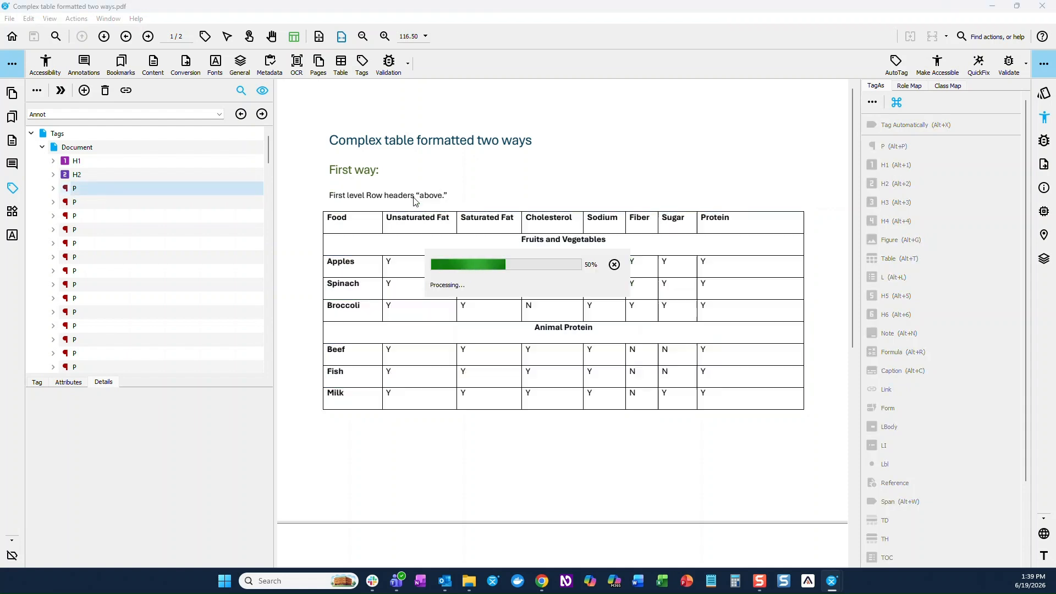
Run the "Delete Empty or Tags with Spaces" custom action on the document and reselect the Table tag
click(116, 203)
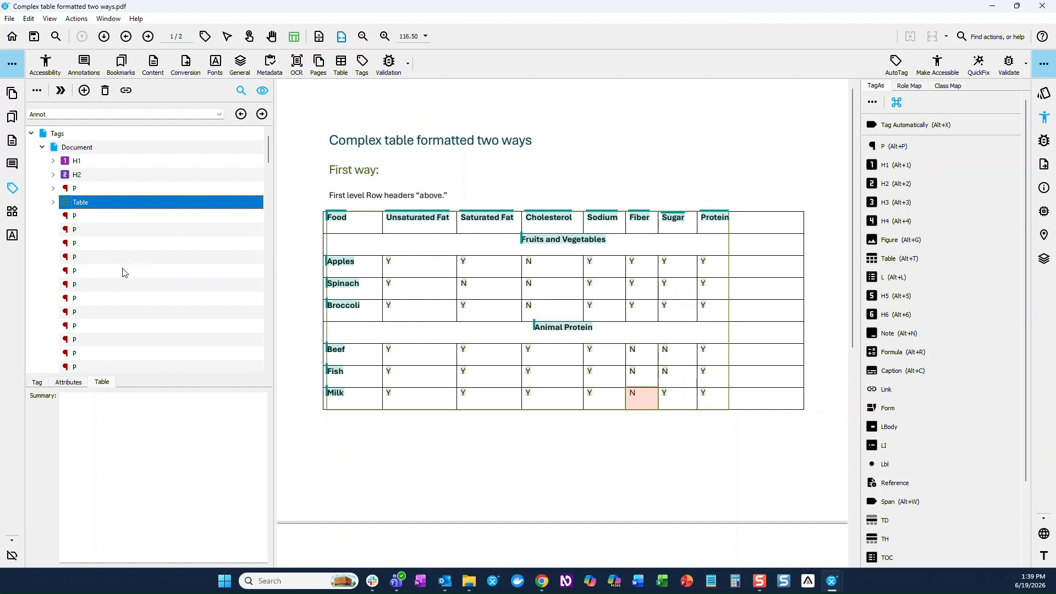
scroll(99, 253, down, 3)
scroll(99, 255, up, 3)
click(361, 63)
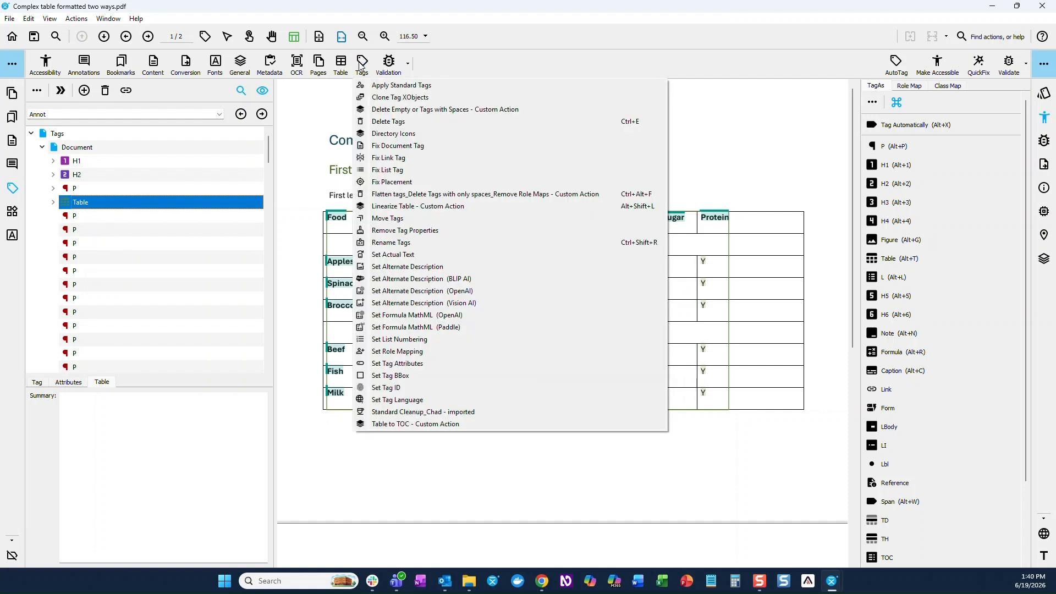
click(466, 108)
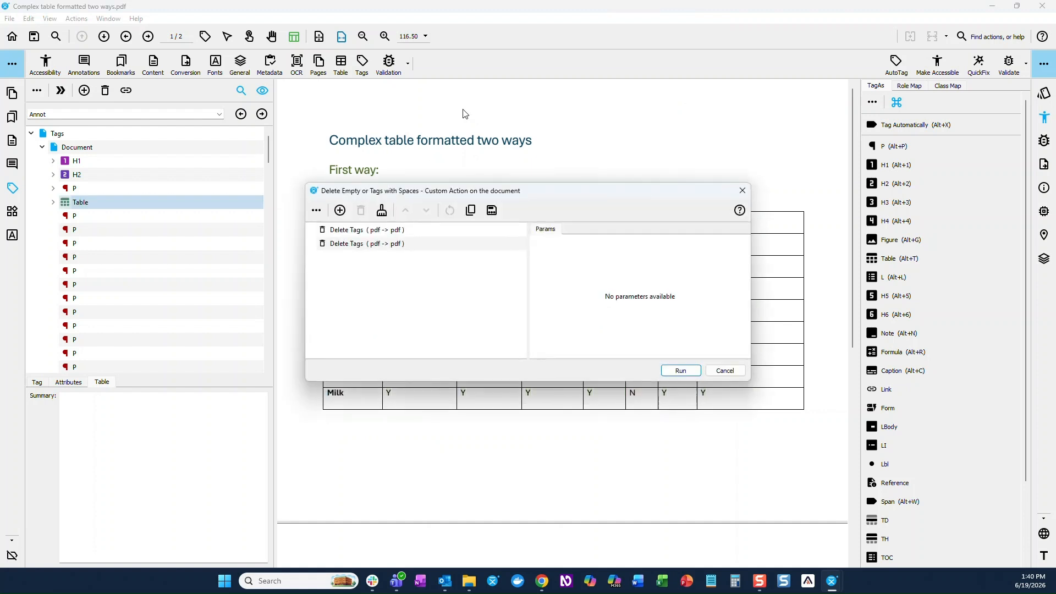
click(681, 370)
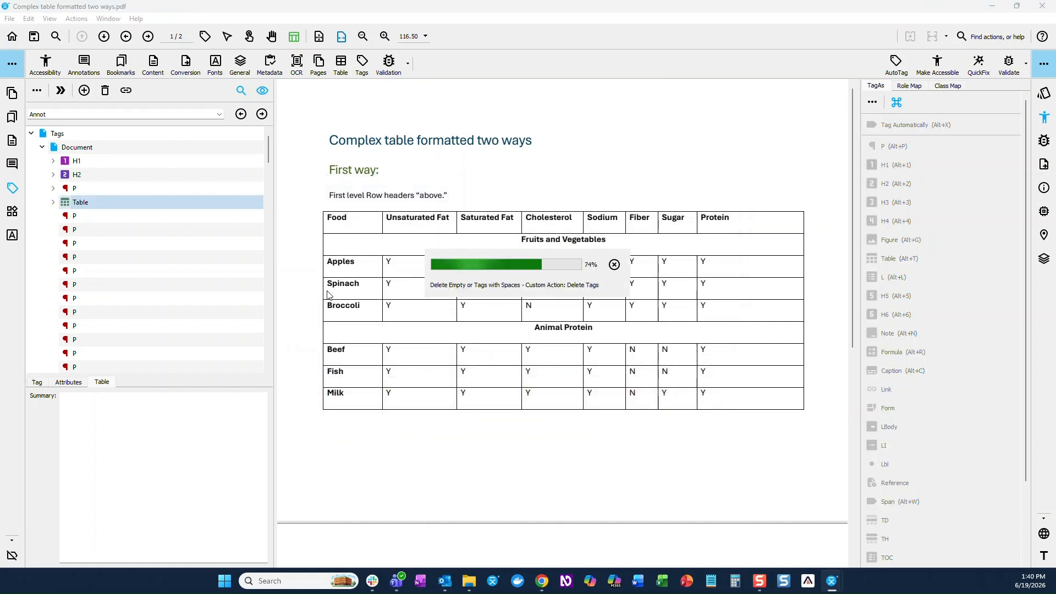
click(97, 207)
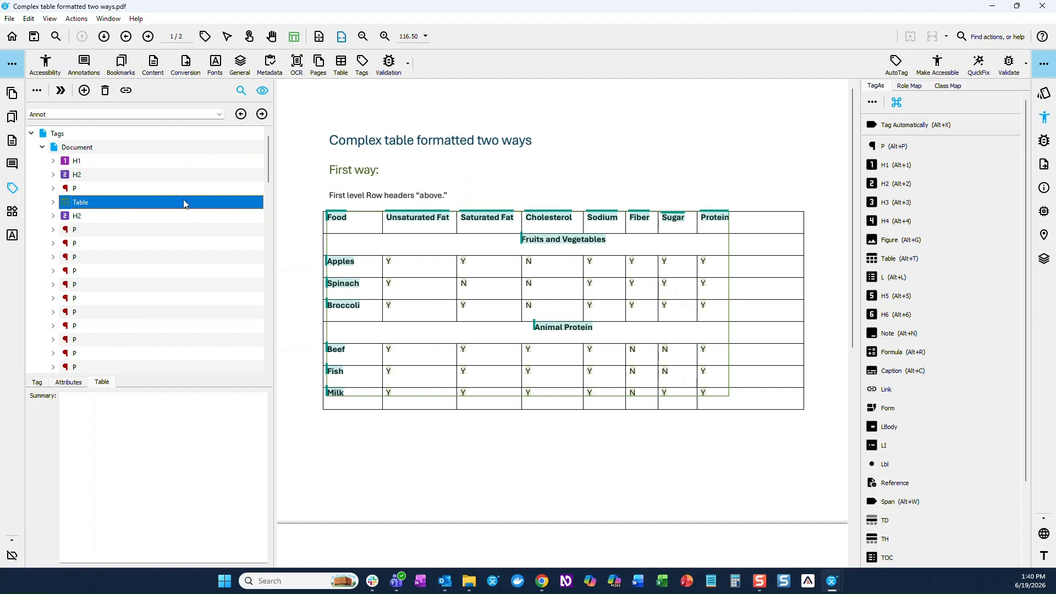
Select all header cells in the first table's top row, from Food to Protein, and check their cell type and scope
click(205, 38)
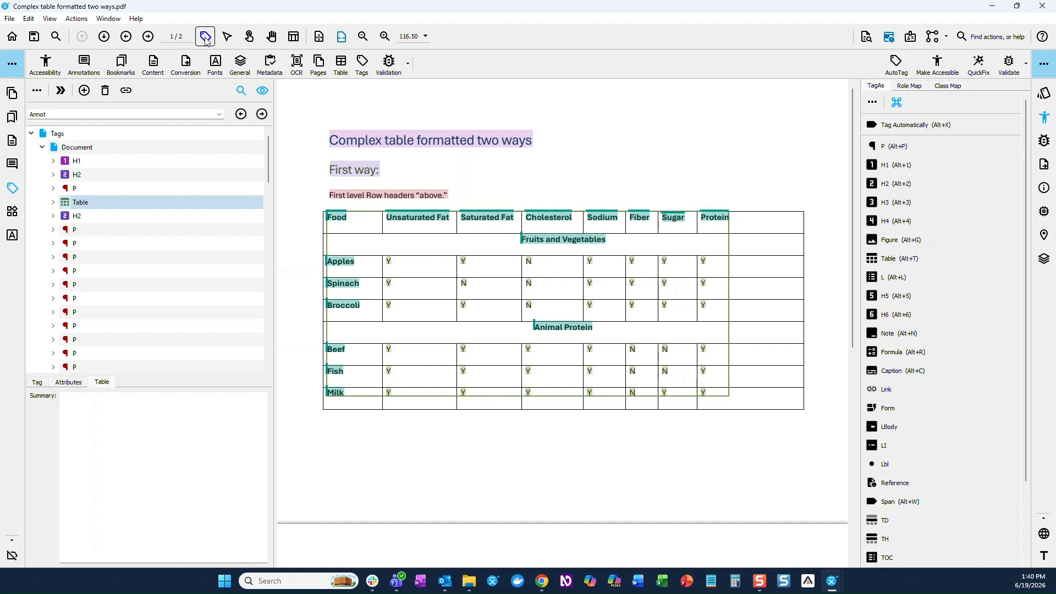
drag(311, 203, 731, 230)
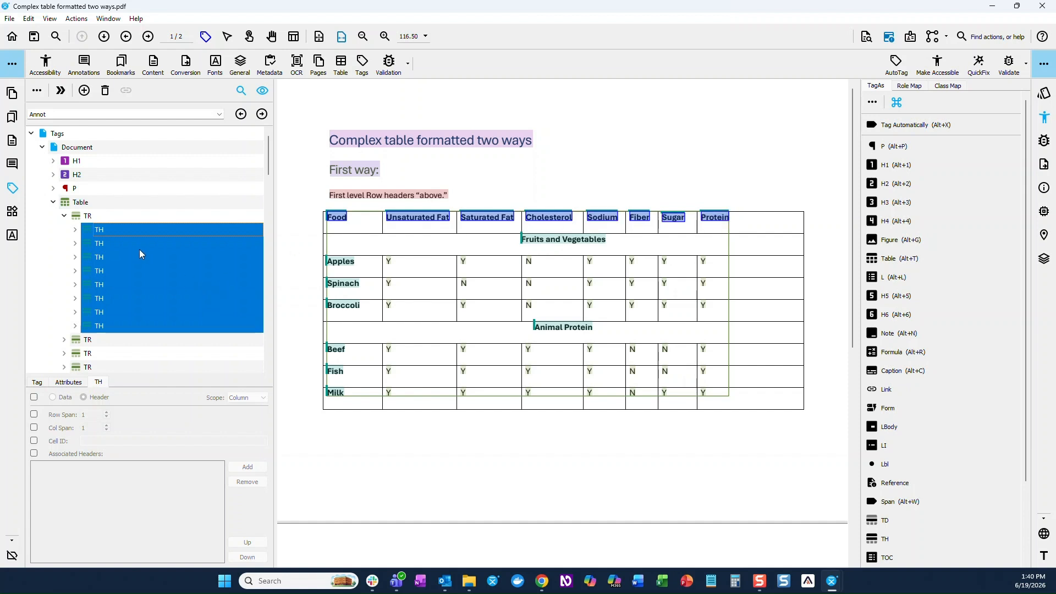
scroll(119, 282, down, 1)
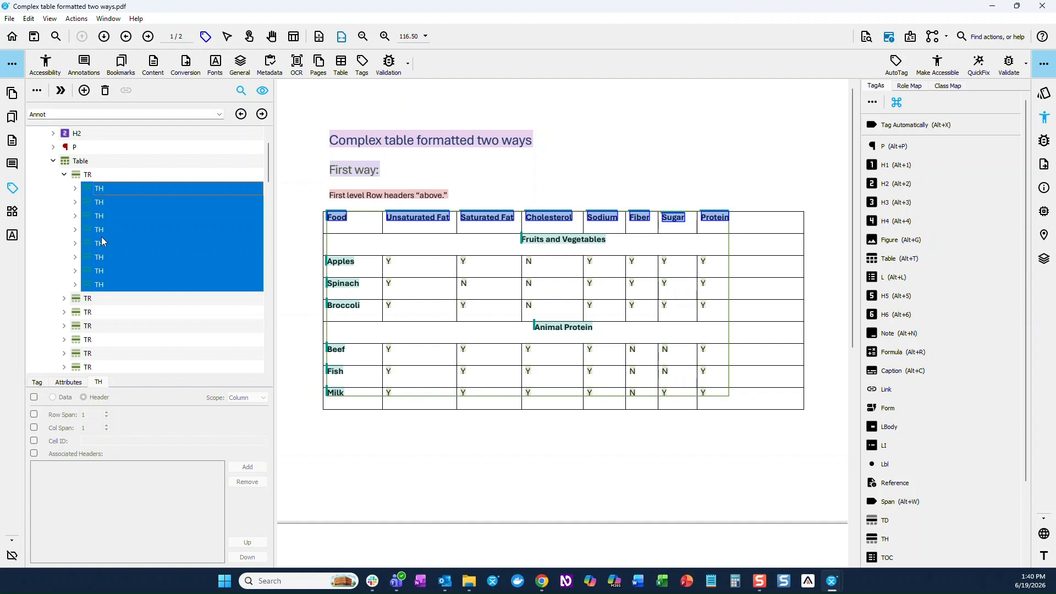
click(34, 397)
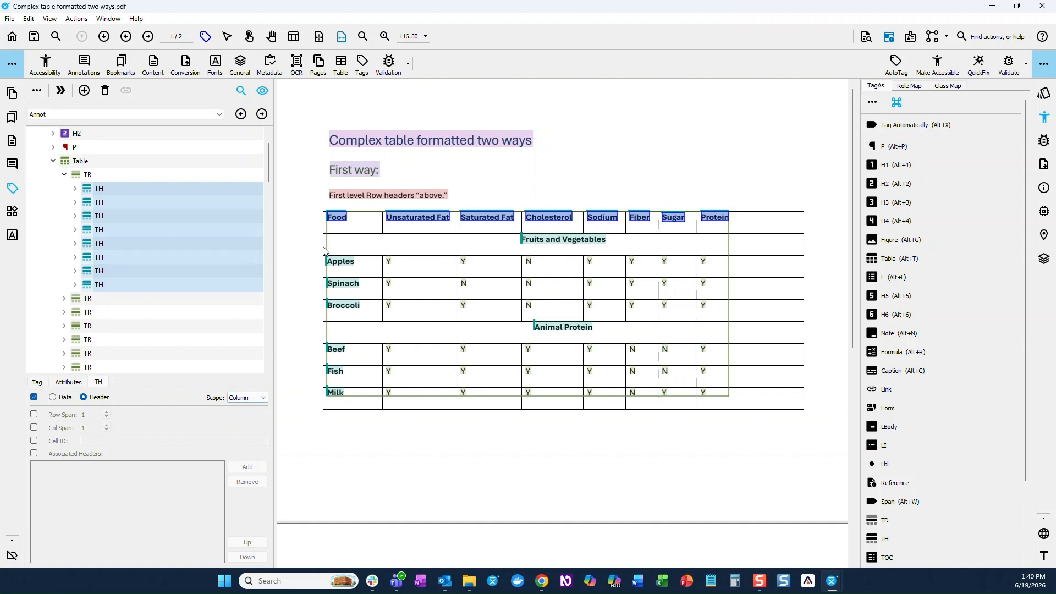
Select the row header cells from Apples to Milk and check their TH tags and scope
drag(313, 245, 383, 416)
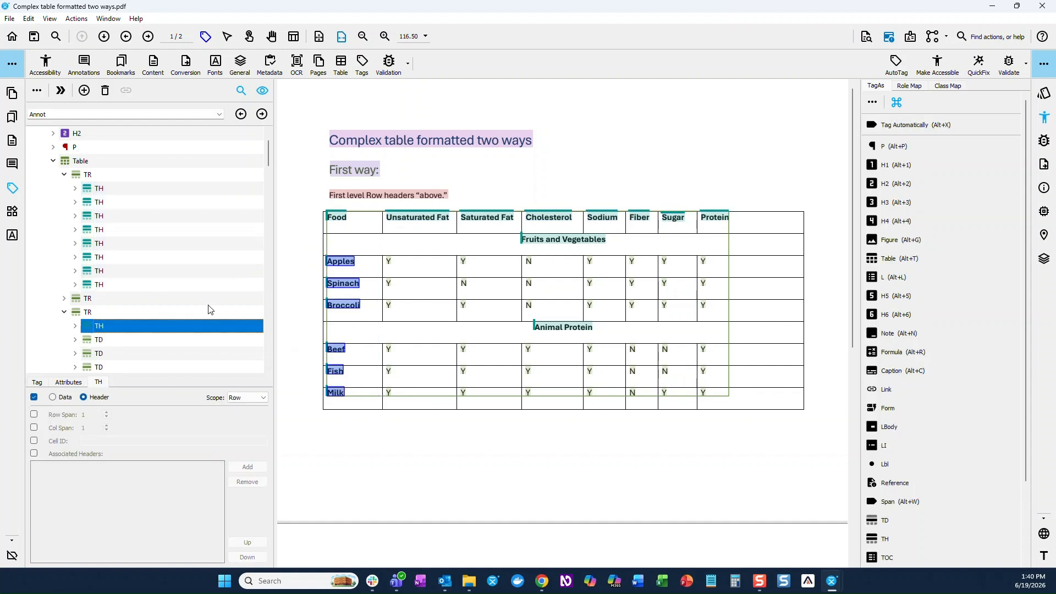
scroll(172, 278, down, 4)
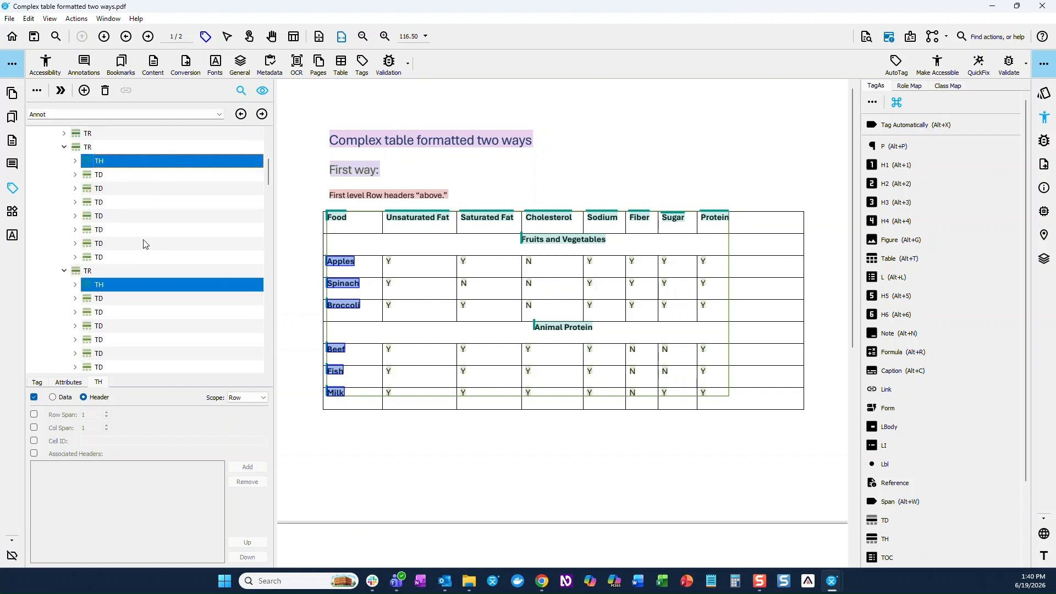
scroll(140, 241, up, 3)
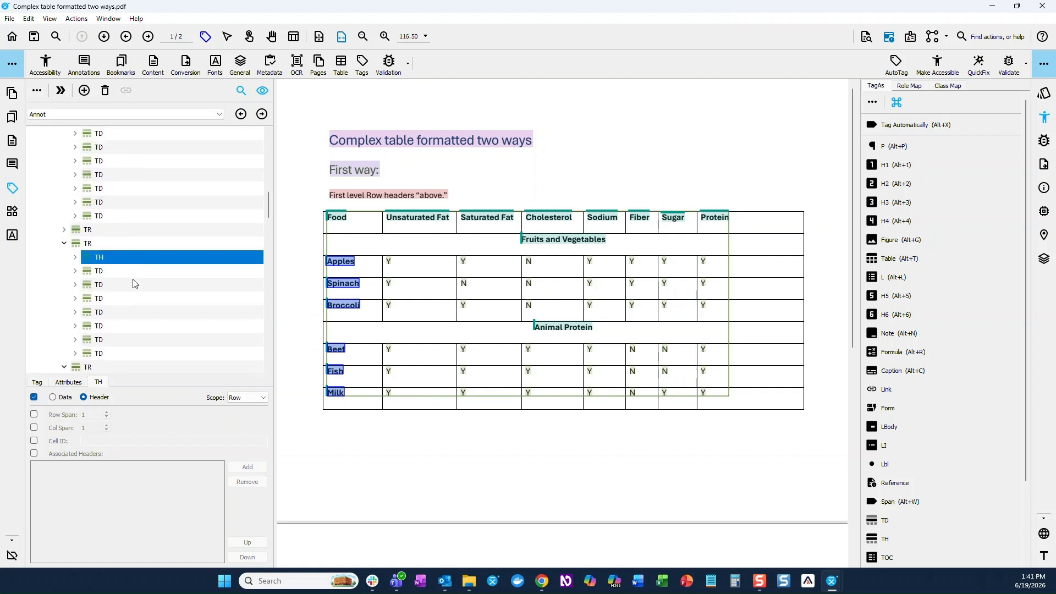
scroll(134, 283, down, 3)
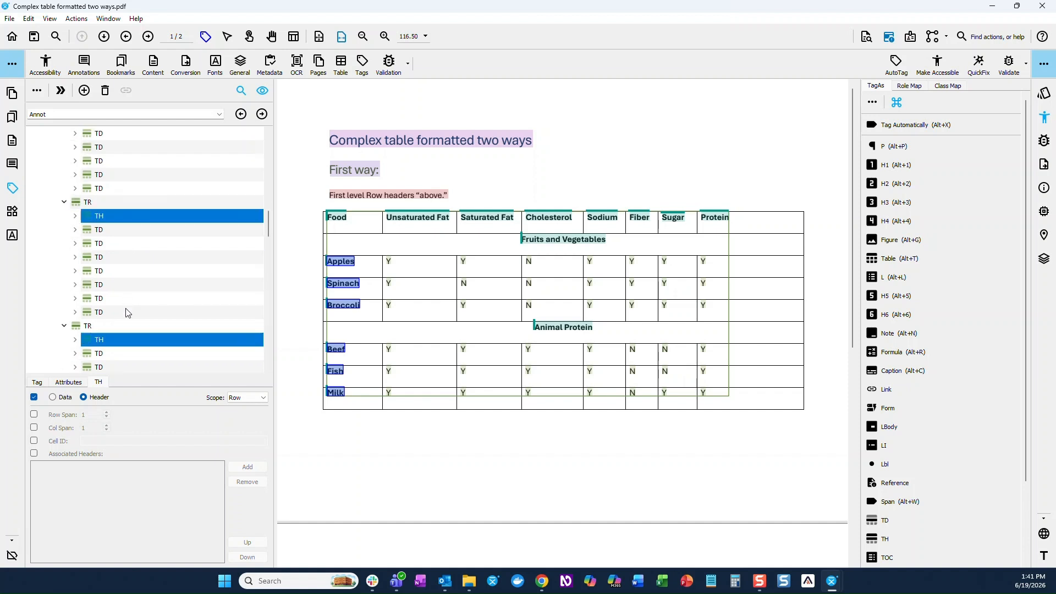
scroll(126, 311, down, 3)
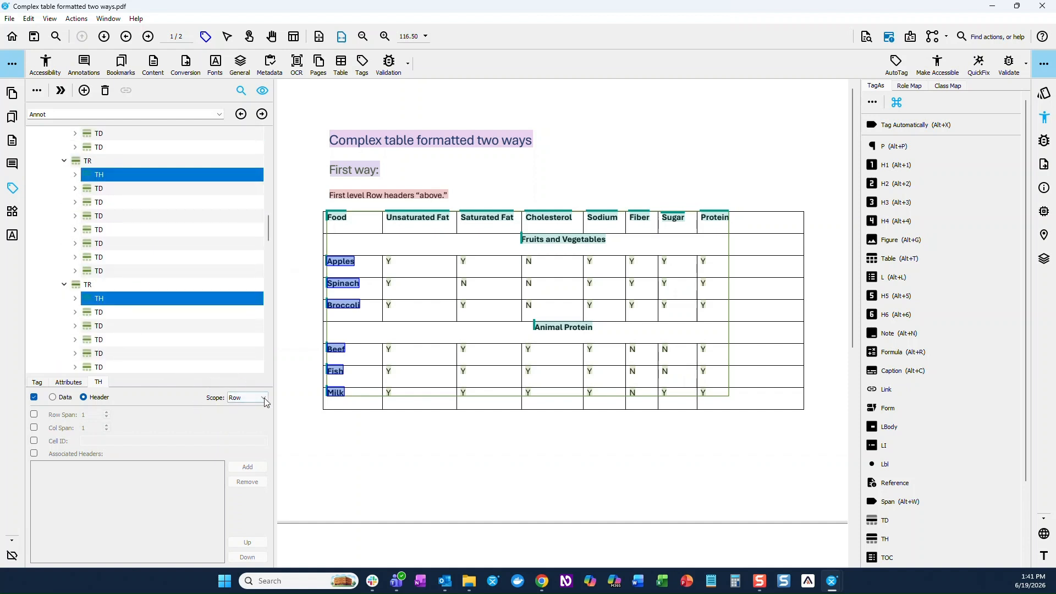
Inspect the scope and column span of the Fruits and Vegetables and Animal Protein header cells
click(550, 241)
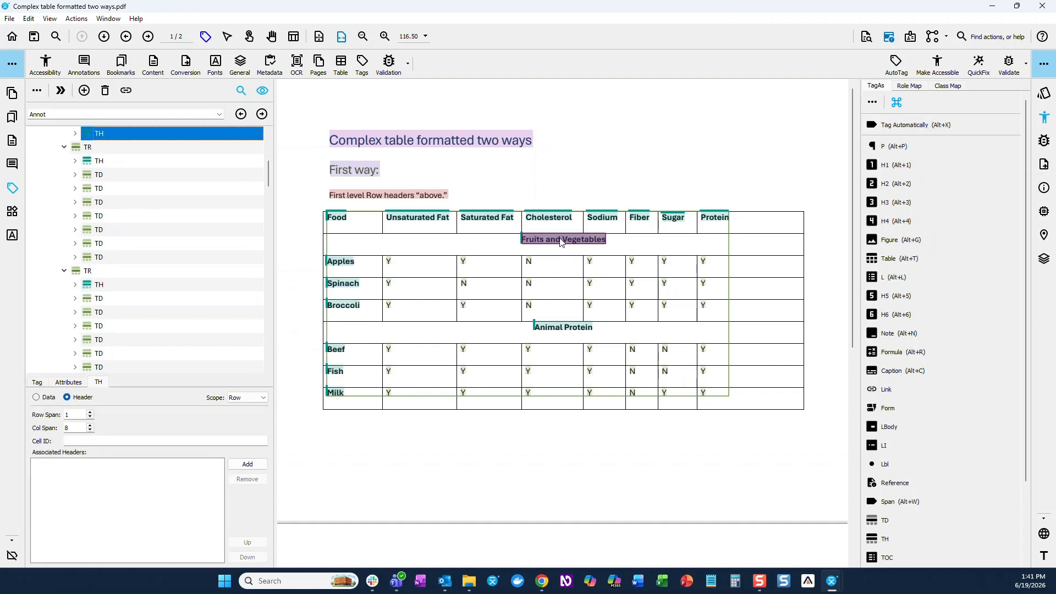
scroll(135, 266, up, 2)
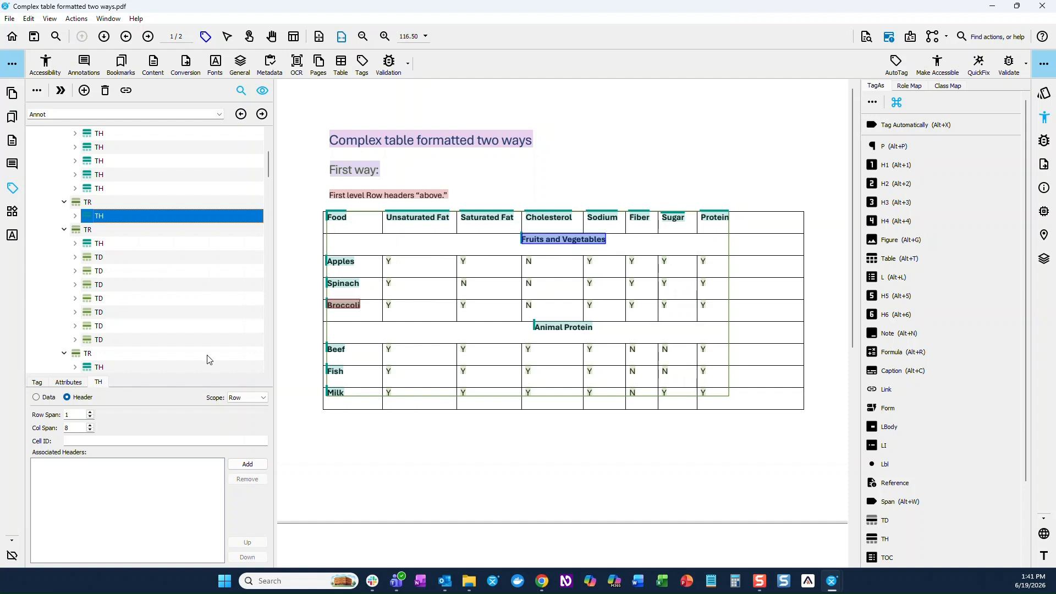
click(557, 329)
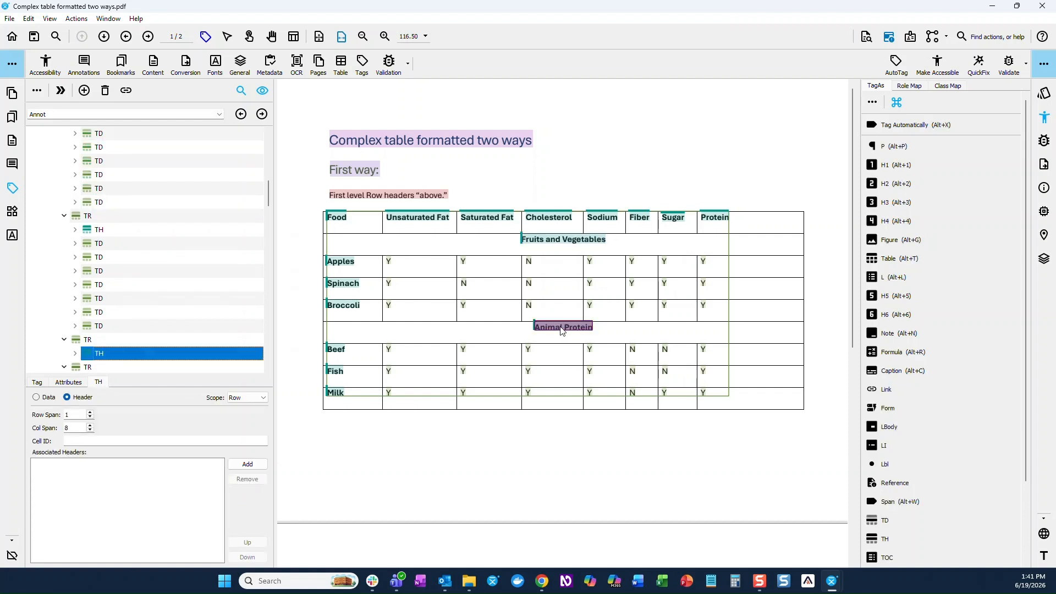
scroll(117, 353, down, 1)
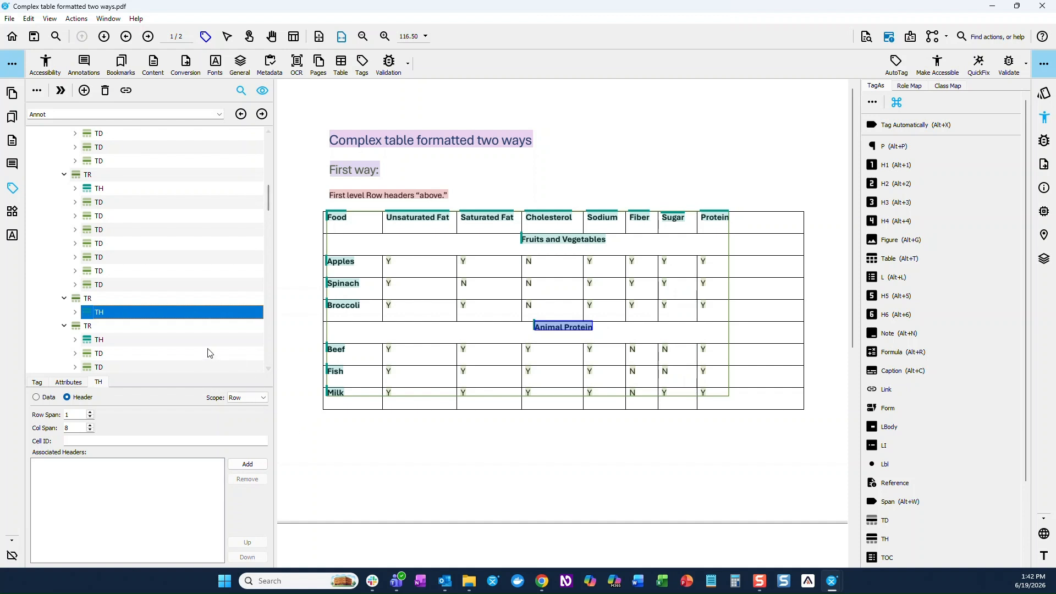
Select the first table's Table tag in the tag tree and collapse its branch
scroll(206, 352, up, 6)
scroll(204, 344, up, 5)
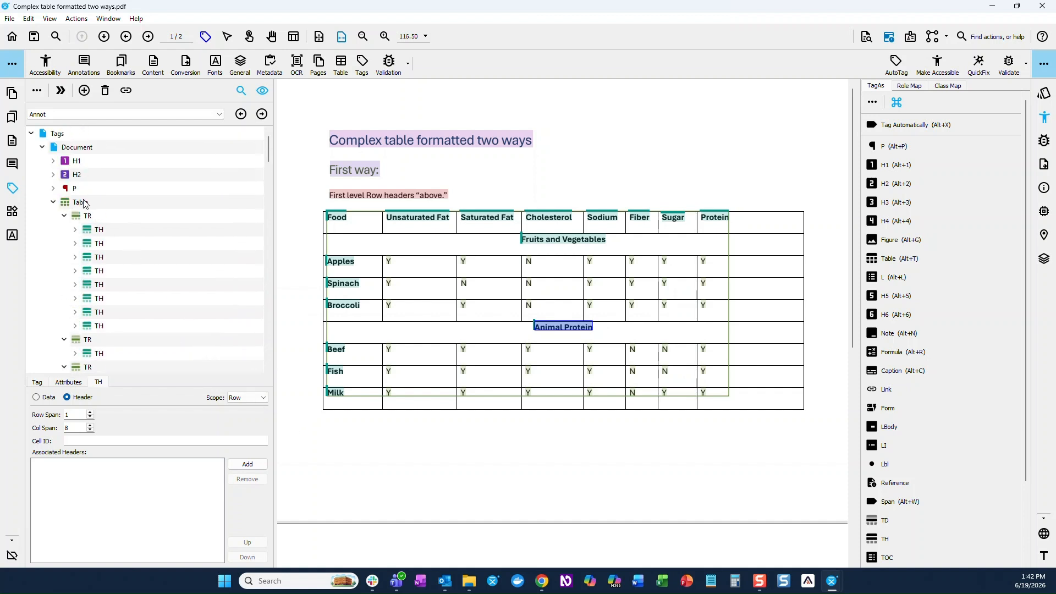
click(81, 202)
click(53, 203)
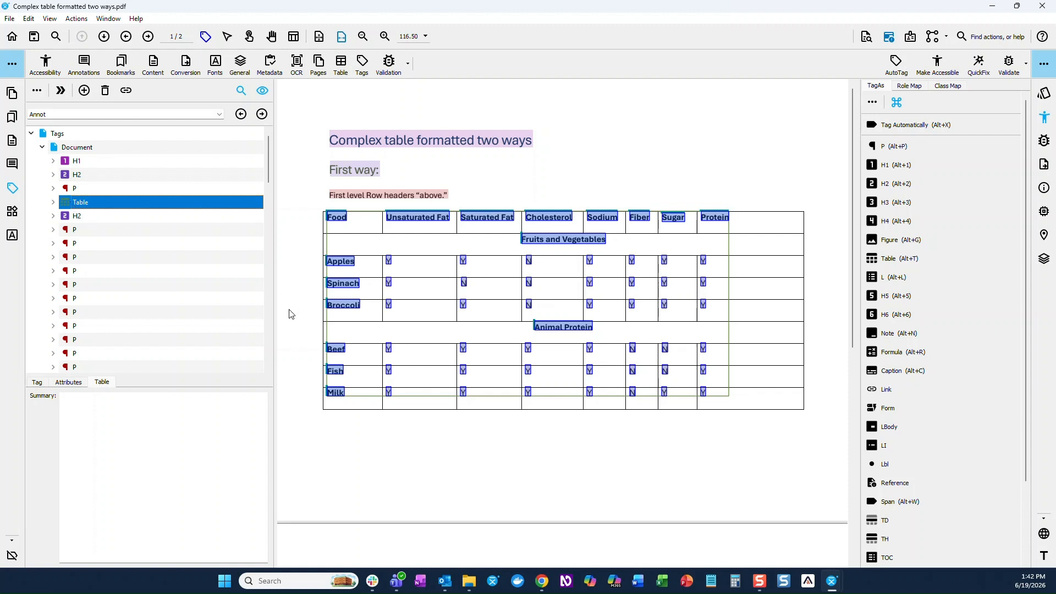
Choose the paragraph "Row headers all on the left." as the insertion point and outline the "Second way" table with the table tool
click(101, 219)
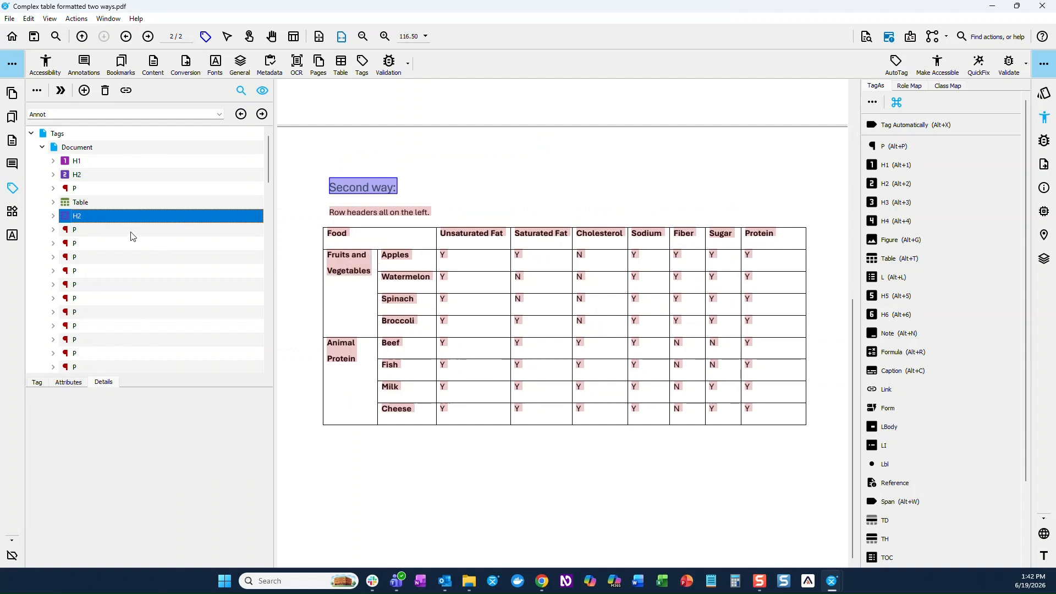
click(108, 234)
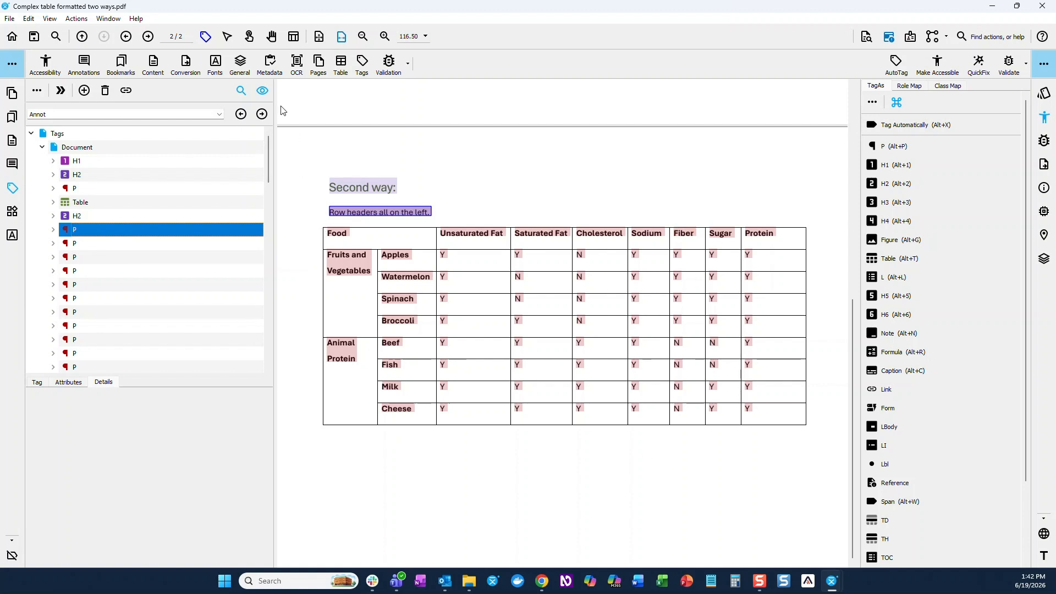
click(294, 39)
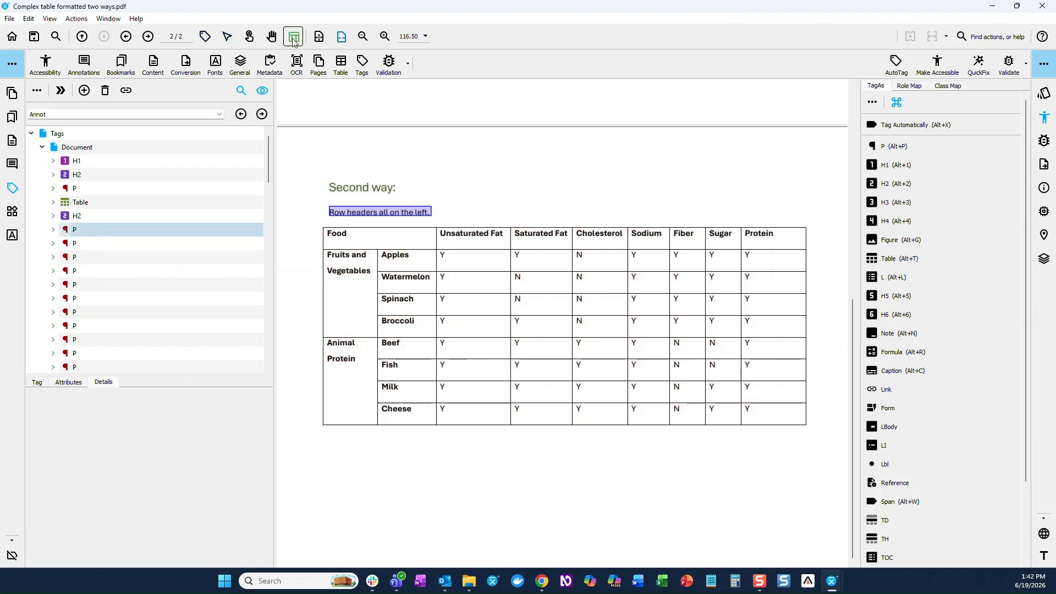
click(275, 38)
click(294, 38)
drag(319, 223, 808, 431)
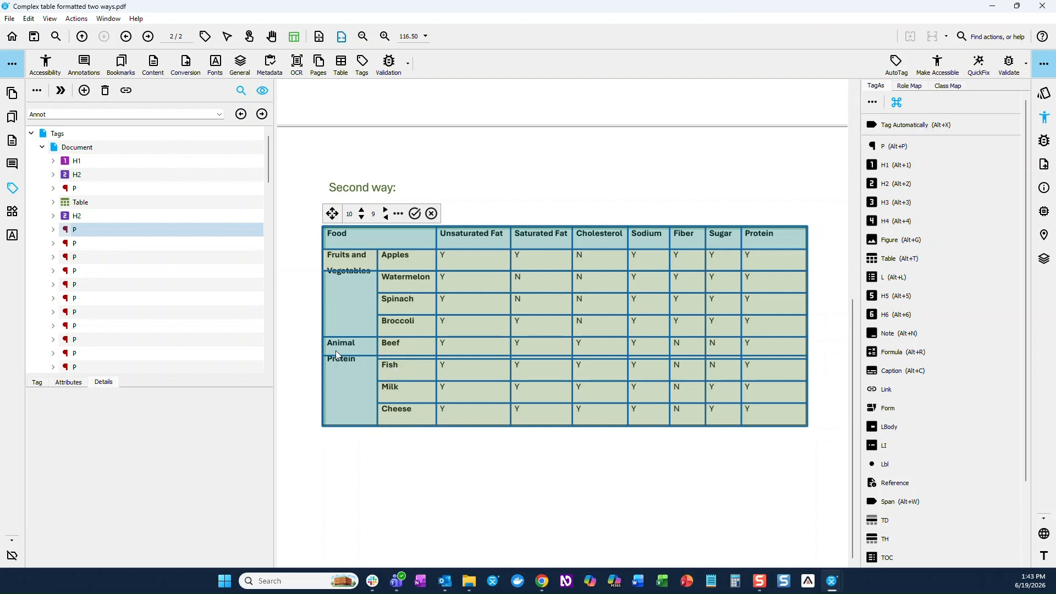
Move the row line between "Animal" and "Protein" slightly up and delete the narrow extra row between Beef and Fish
drag(363, 353, 364, 350)
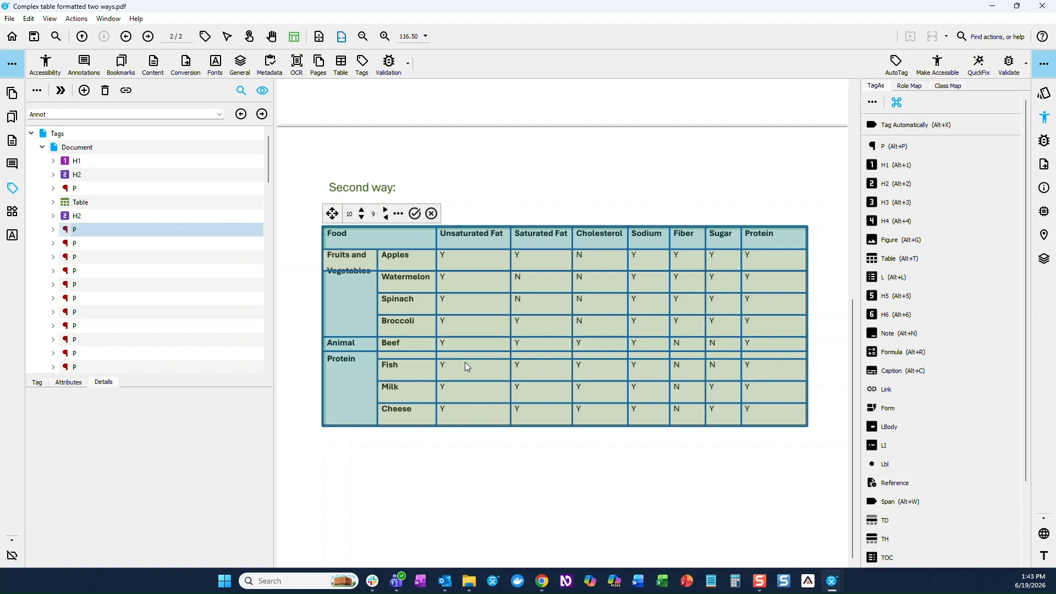
right_click(414, 359)
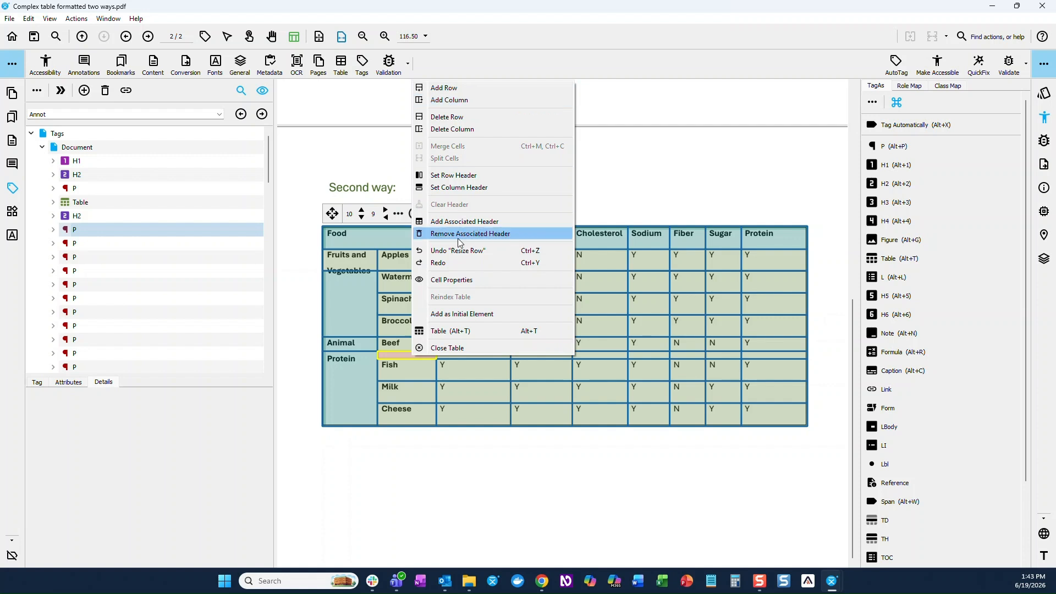
click(468, 122)
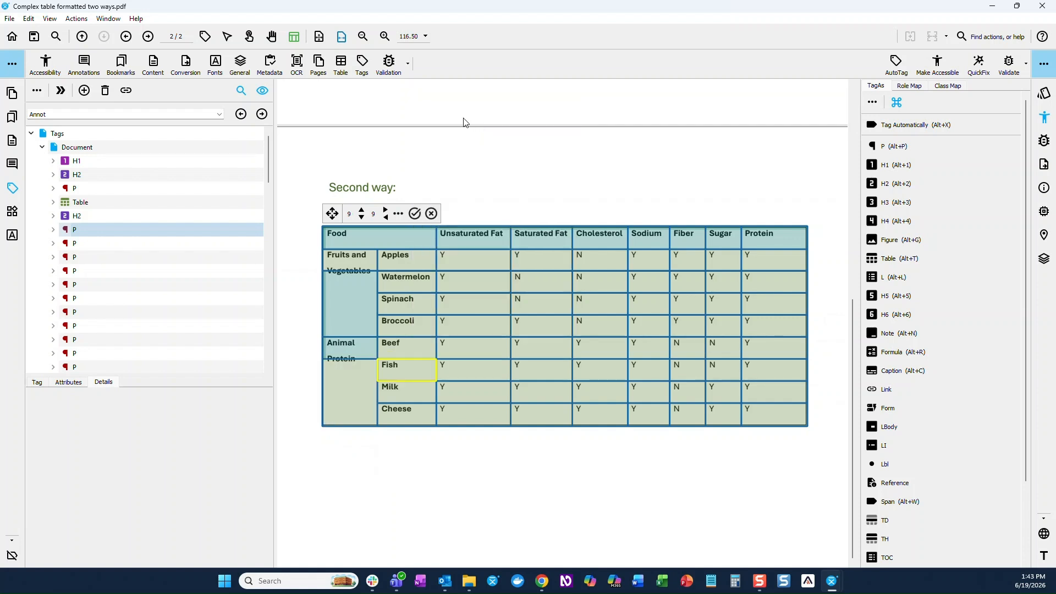
Check how the Fruits and Vegetables and Animal Protein row headers are each divided into two cells
click(348, 258)
click(345, 287)
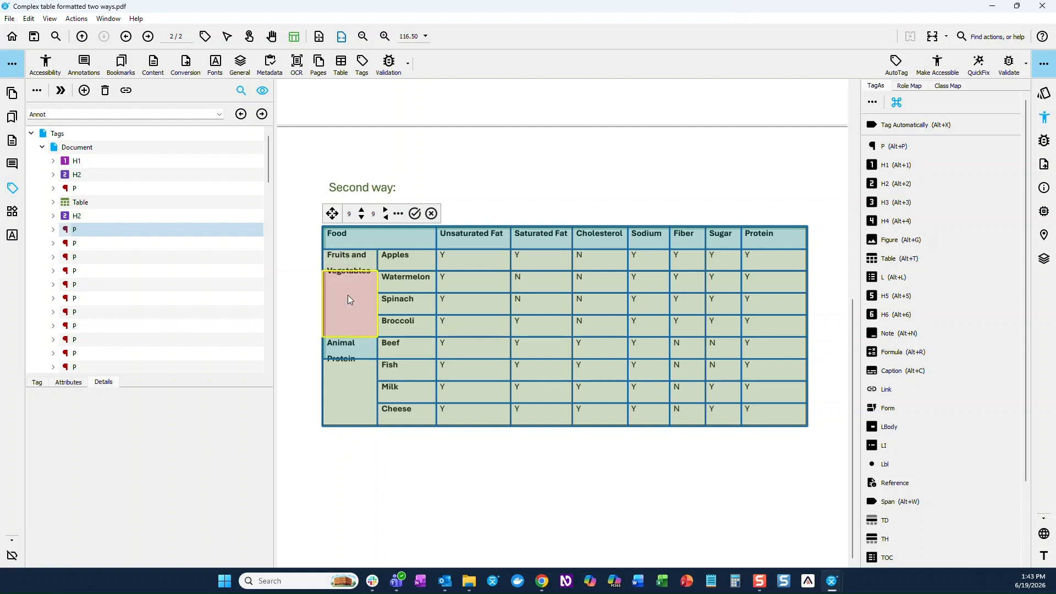
click(355, 350)
click(354, 369)
click(355, 351)
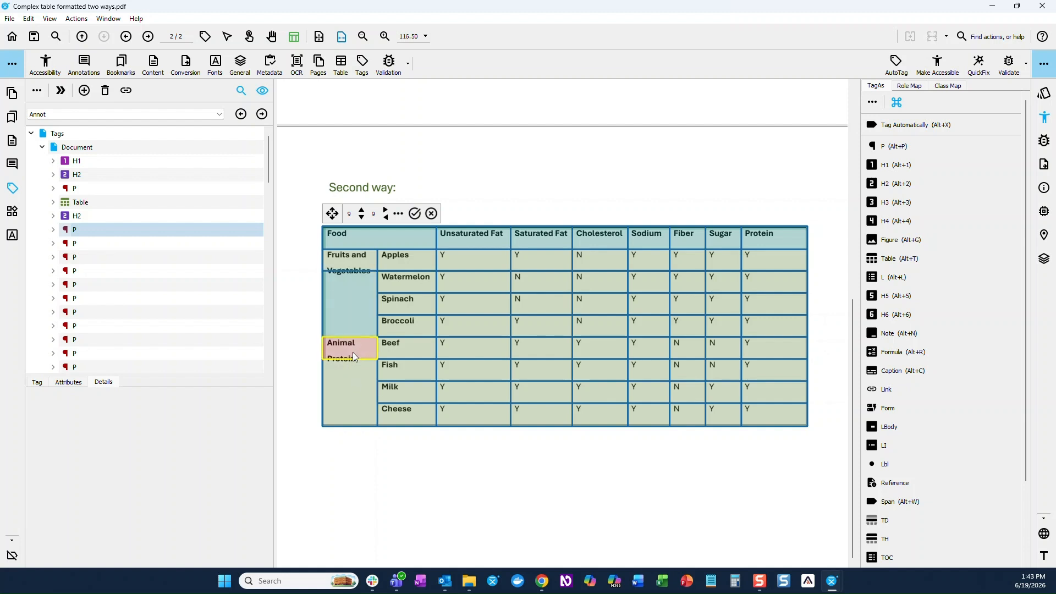
Merge the two cells of the Fruits and Vegetables row header into one cell spanning Apples to Broccoli
click(341, 265)
click(340, 283)
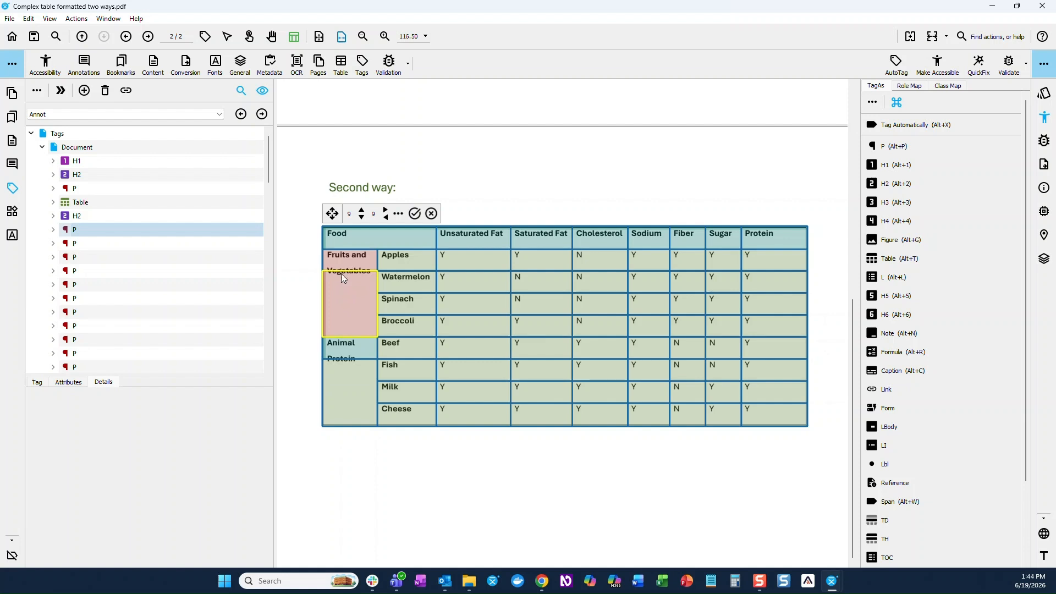
click(346, 259)
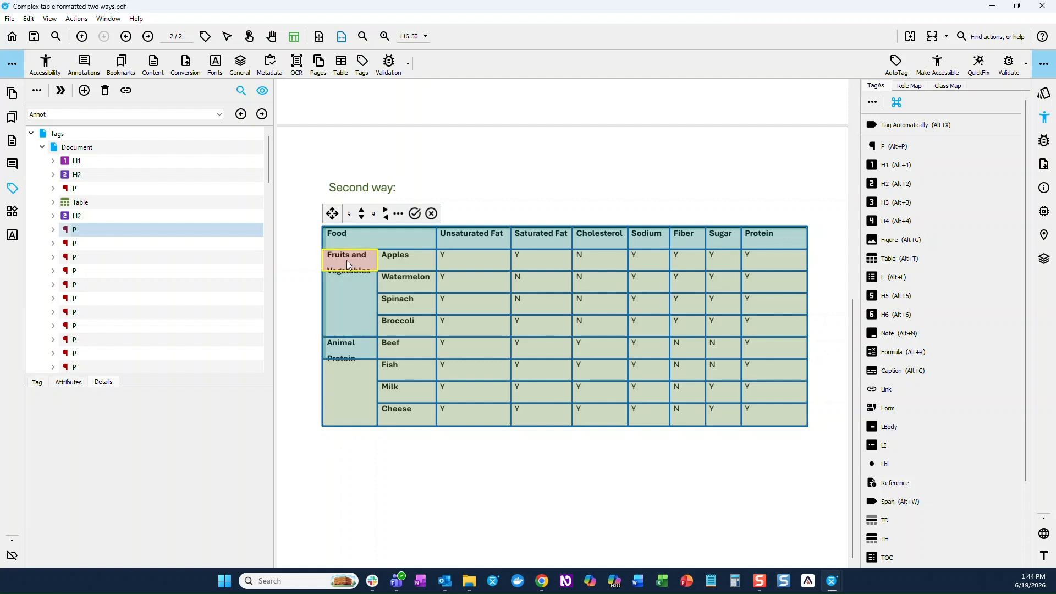
shift+click(348, 289)
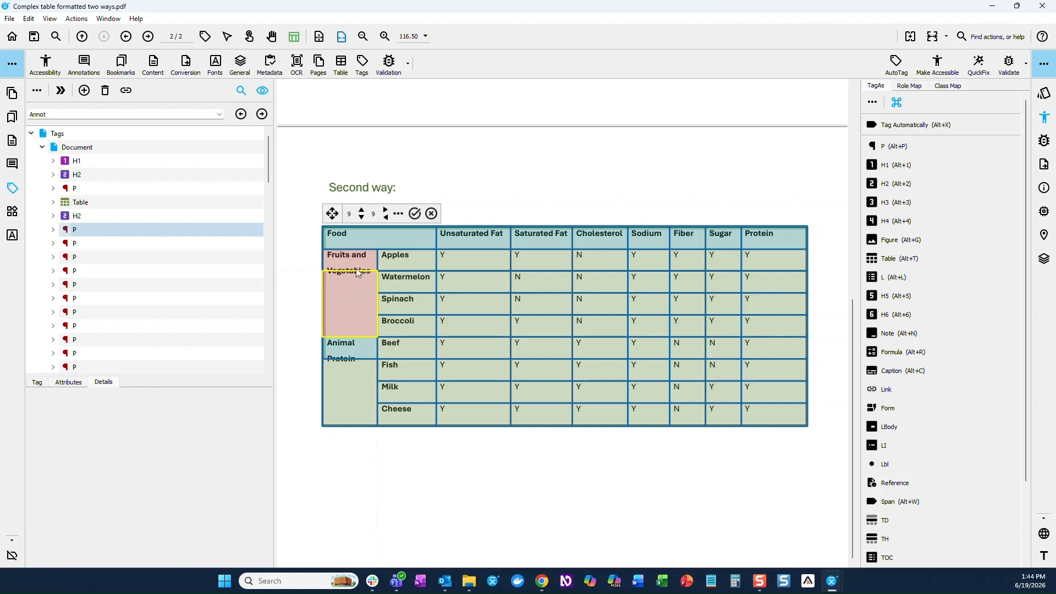
right_click(350, 281)
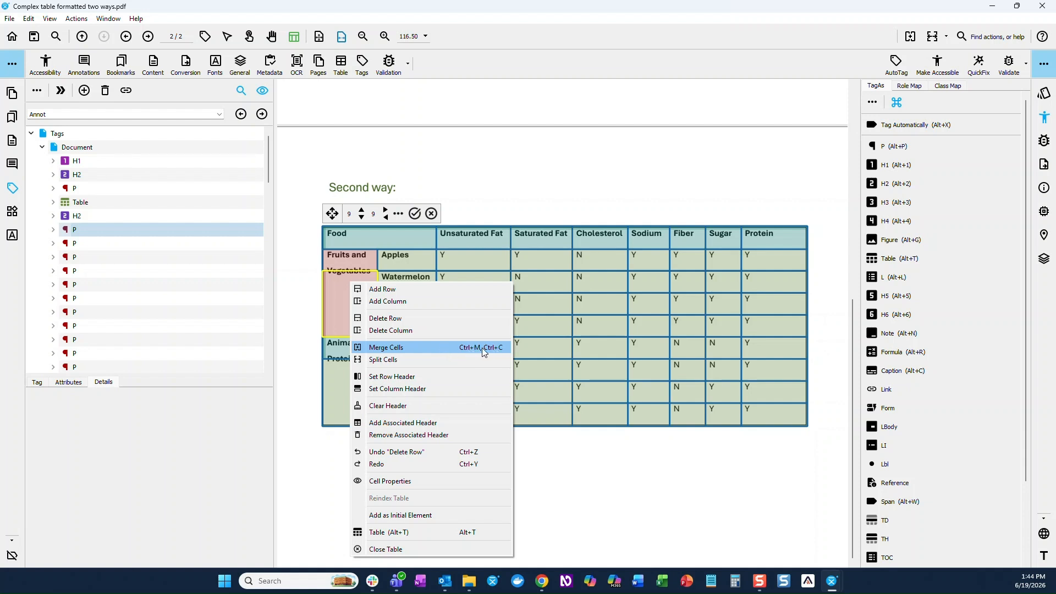
click(446, 348)
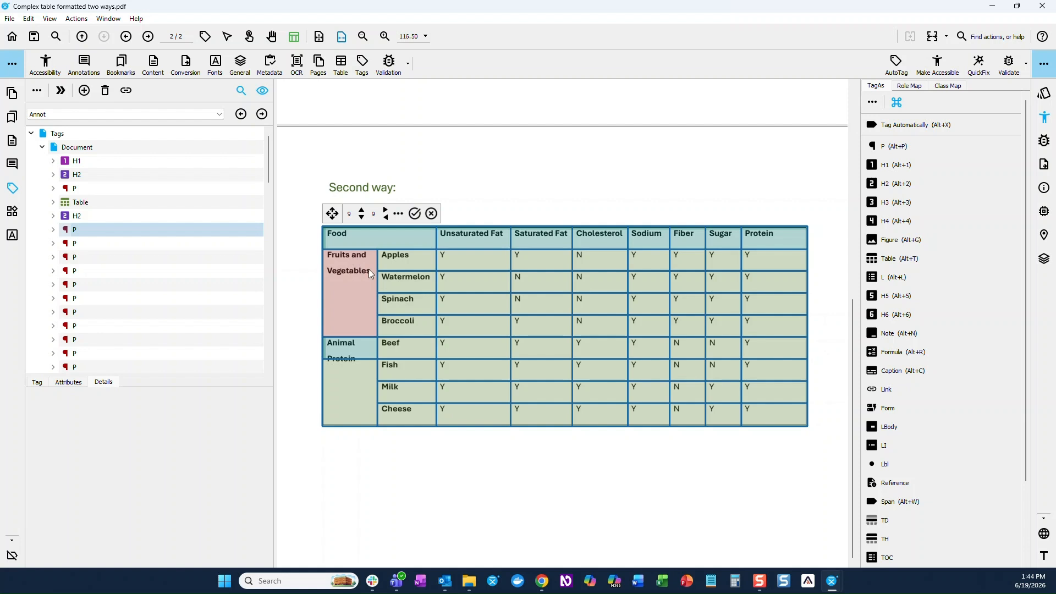
Merge the two cells of the Animal Protein row header and apply the table layout to create the Table tag
click(352, 352)
ctrl+click(349, 374)
right_click(349, 370)
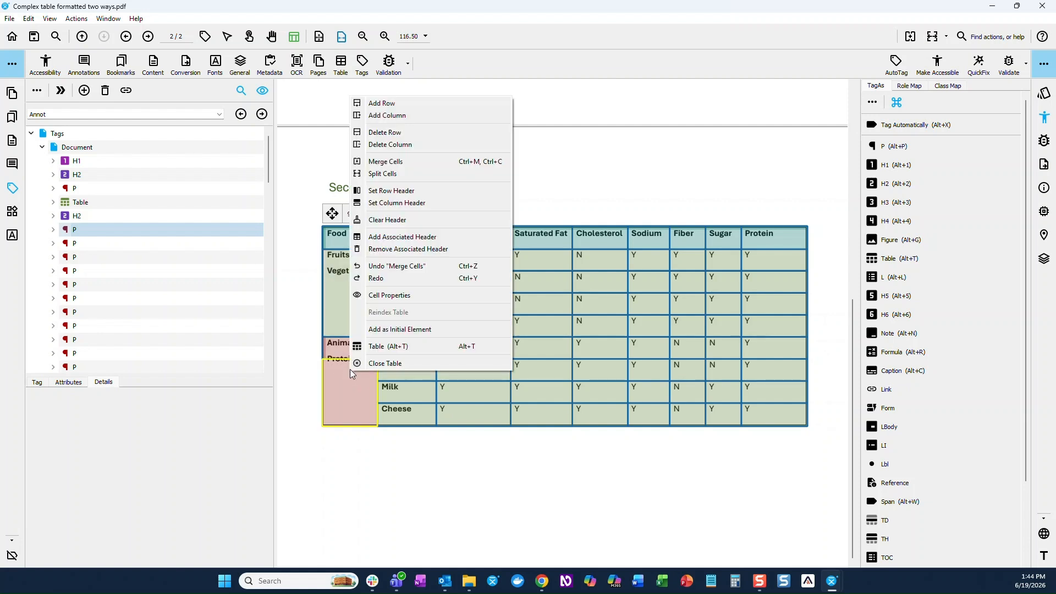
click(426, 161)
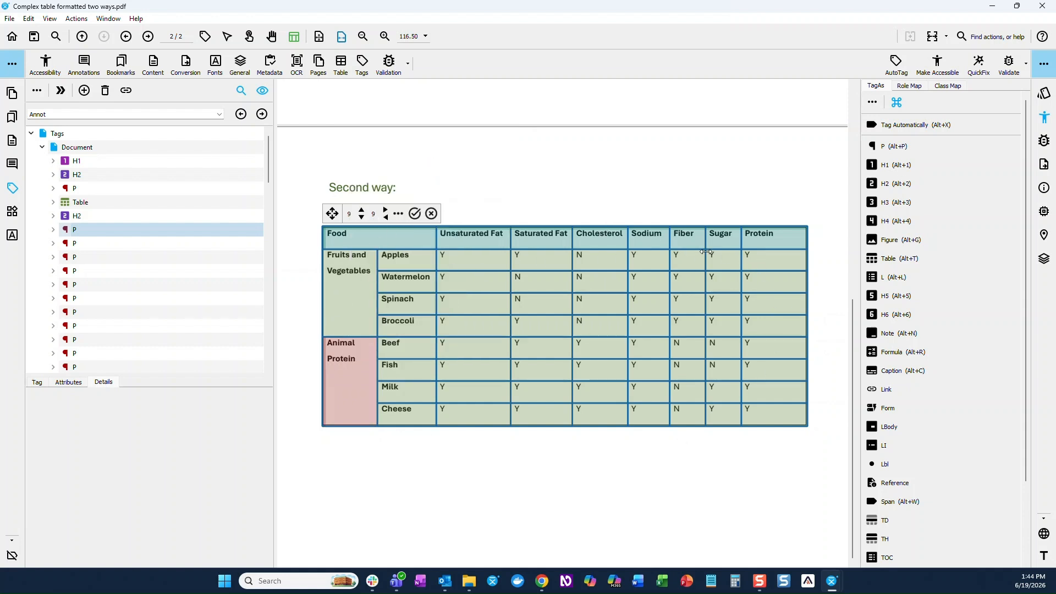
click(416, 215)
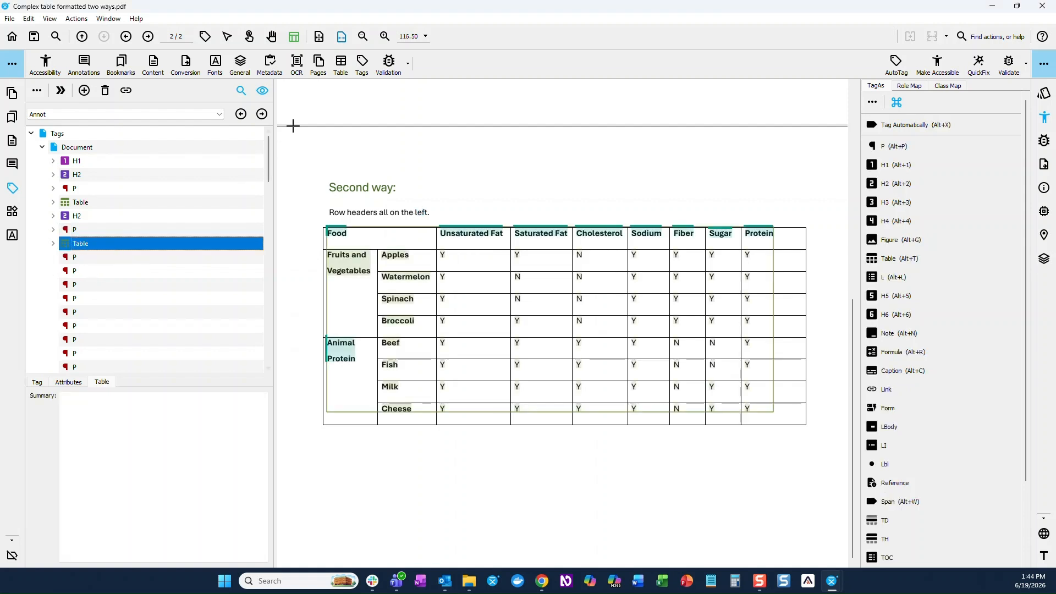
Run the "Delete Empty or Tags with Spaces" custom action on the document and select the second Table tag
click(361, 65)
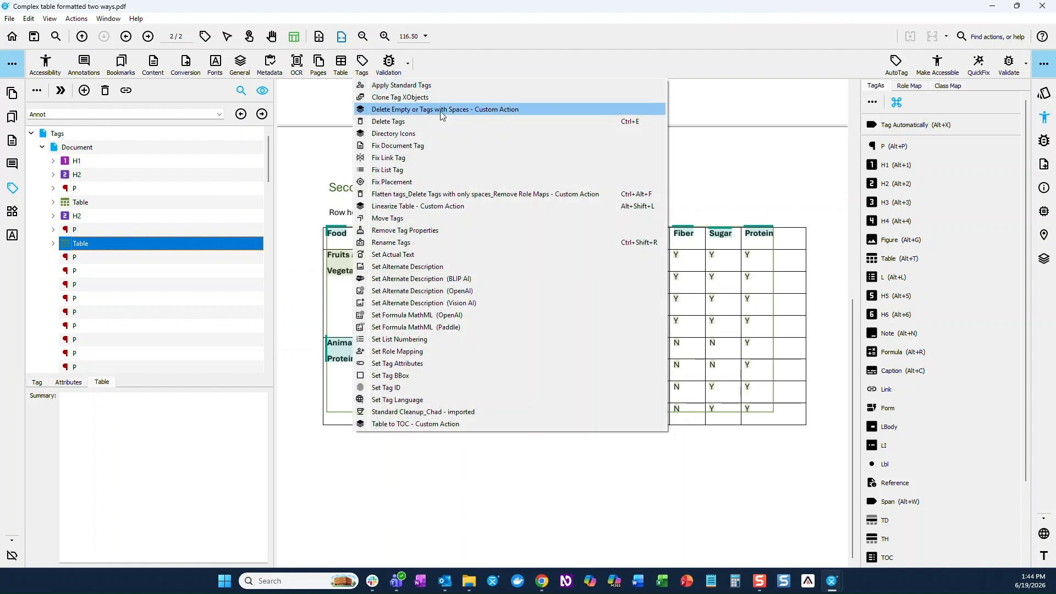
click(454, 112)
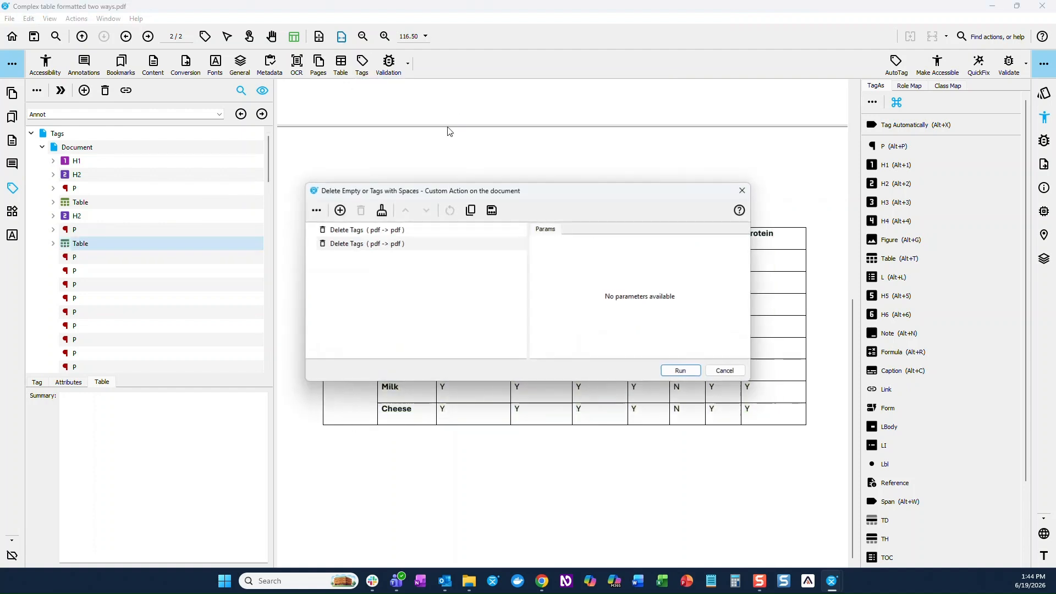
click(680, 370)
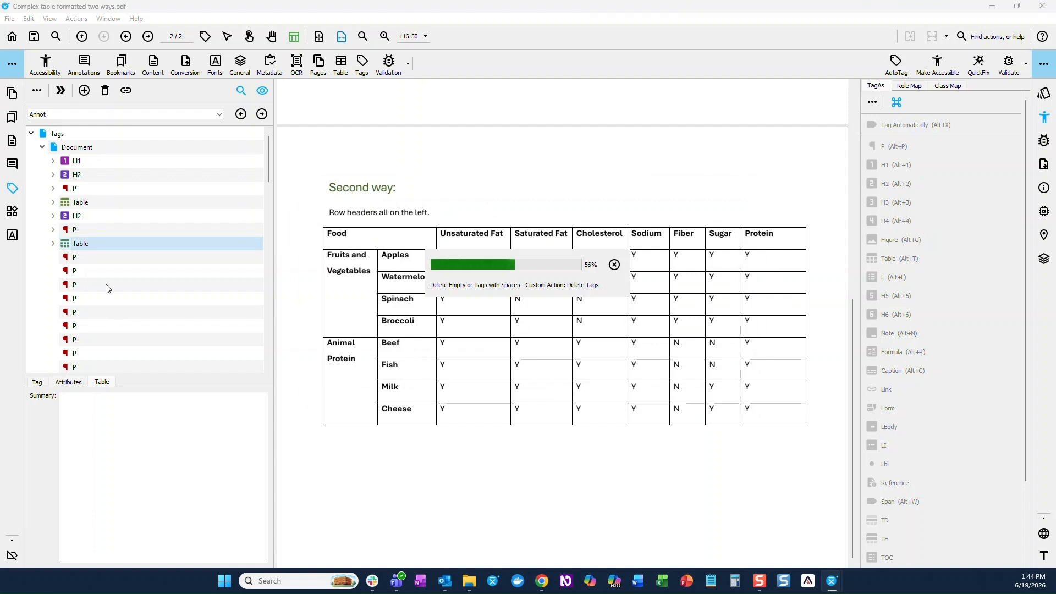
click(80, 243)
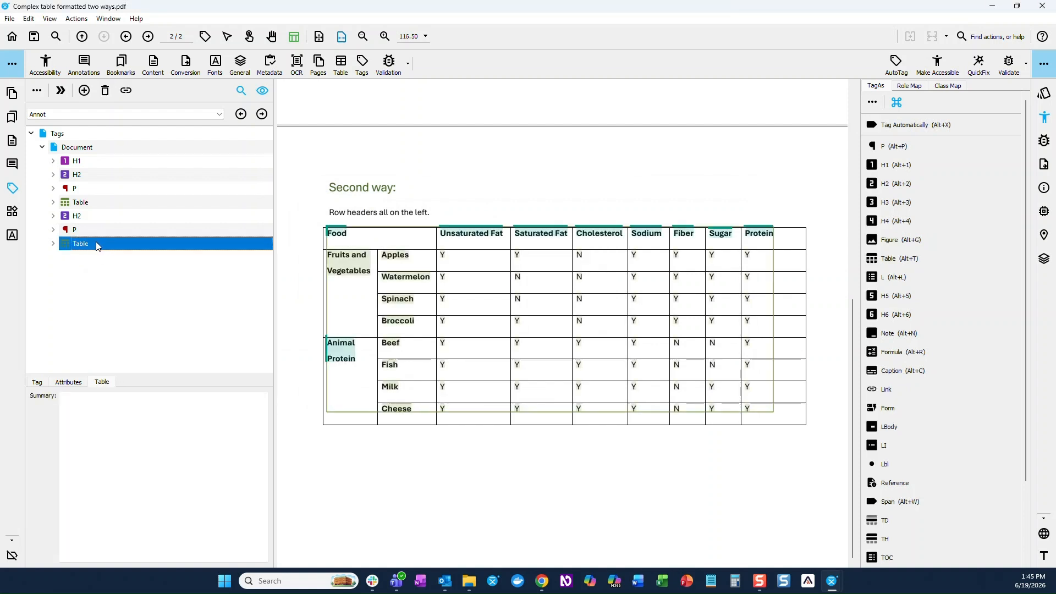
Select the second table's top row with the Tag tool and check its header scope and the Food cell's column span
click(204, 38)
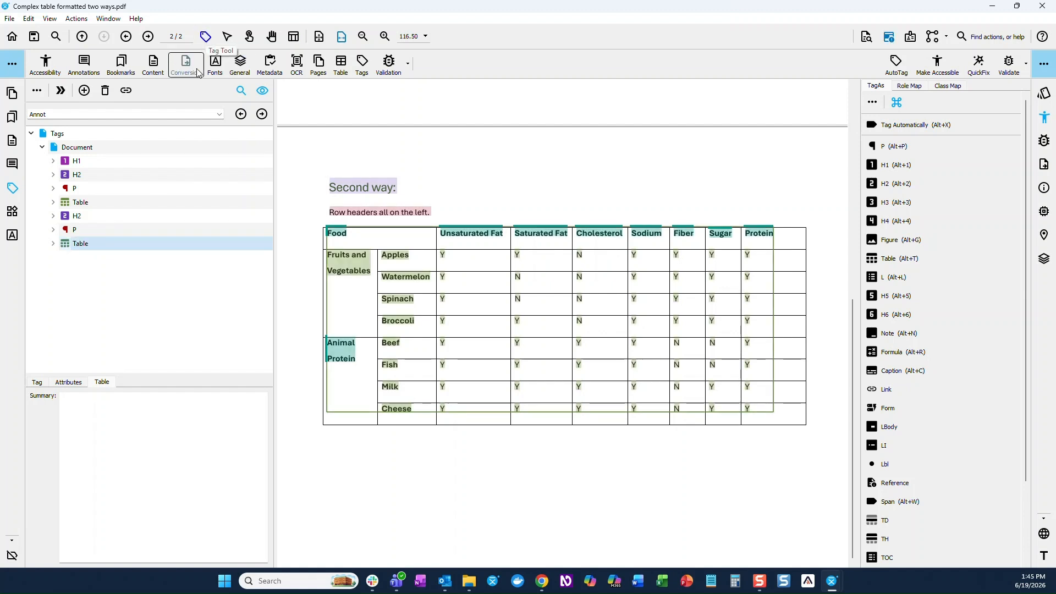
drag(316, 219, 786, 242)
scroll(144, 280, down, 2)
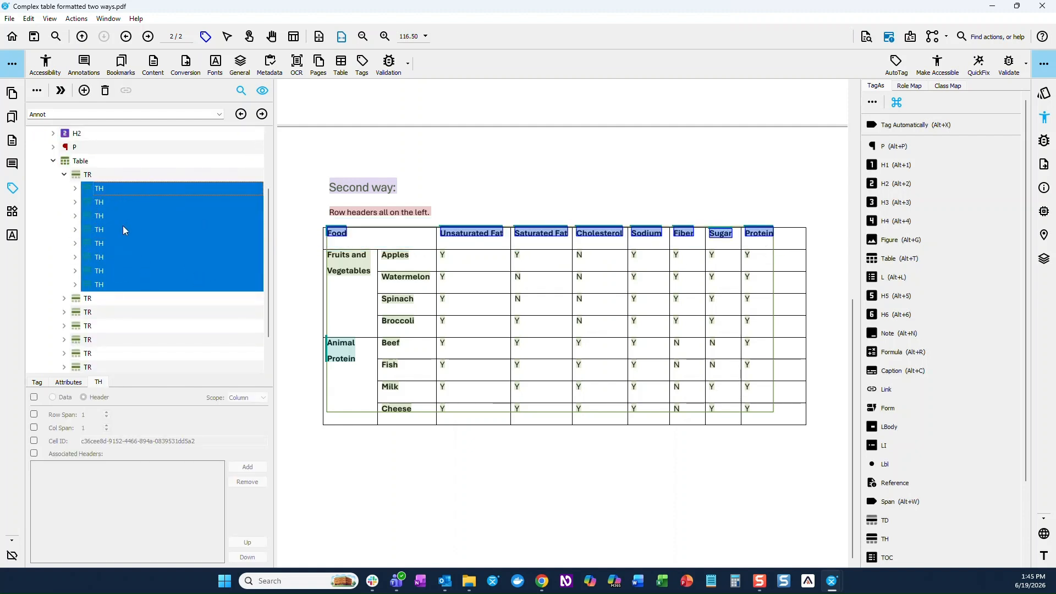
click(34, 396)
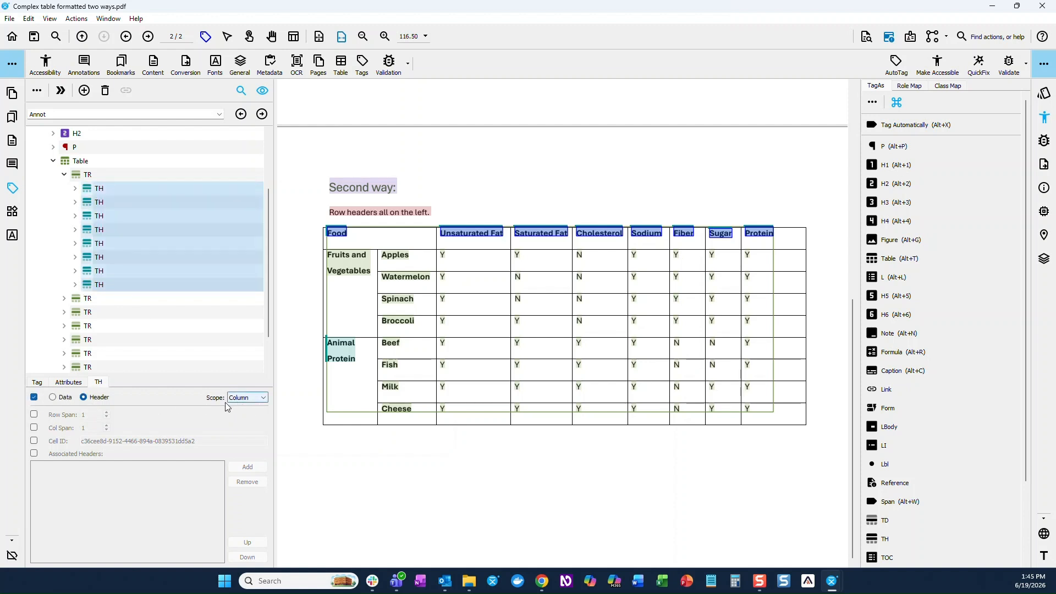
click(333, 237)
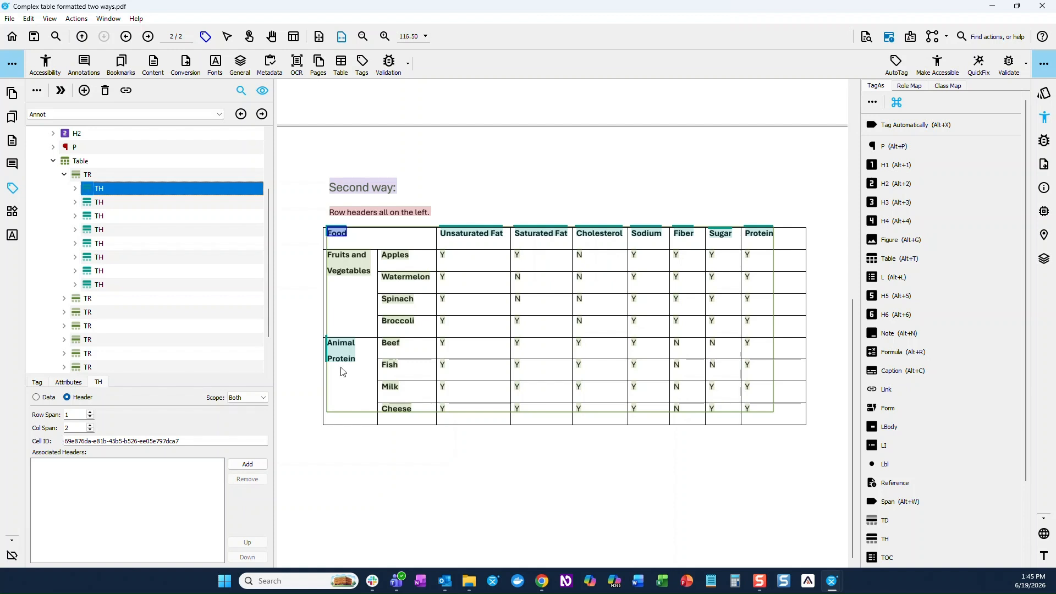
Make all cells in the second table's two left columns below Food header cells with scope Row
drag(312, 241, 438, 433)
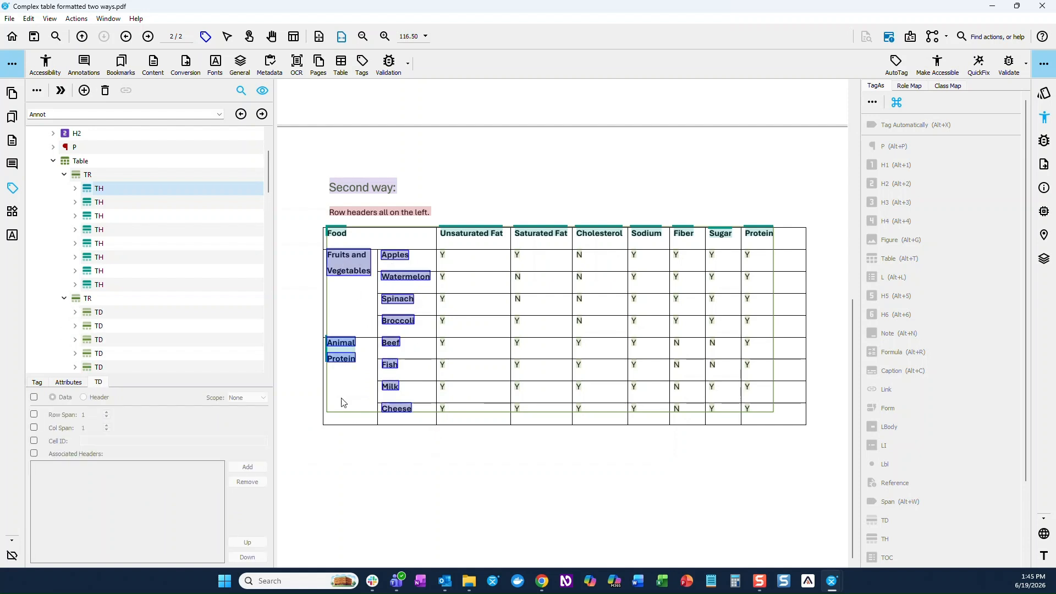
drag(185, 321, 181, 311)
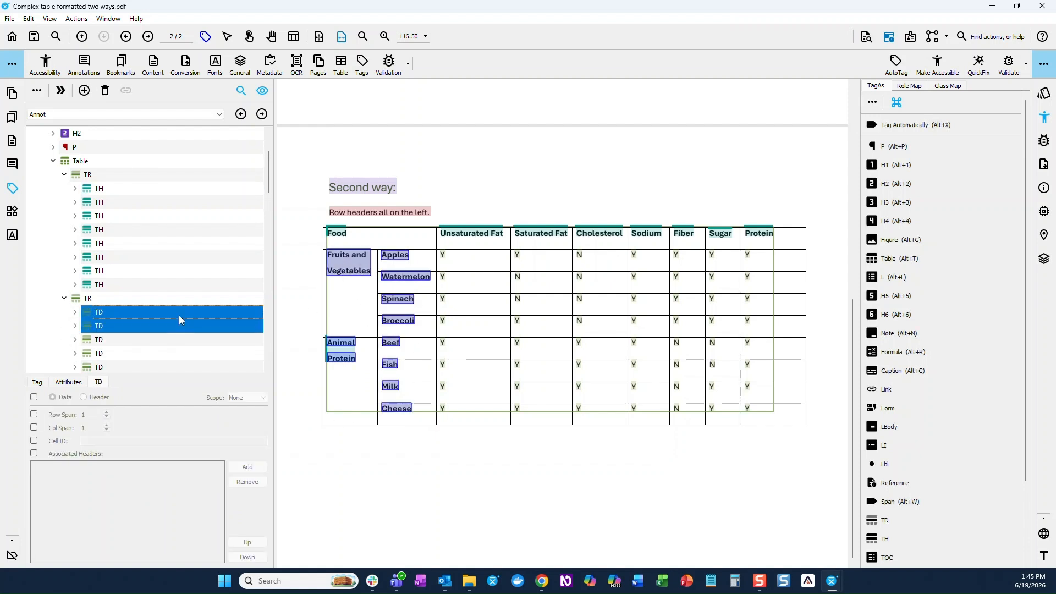
scroll(133, 319, down, 3)
ctrl+click(138, 319)
scroll(138, 320, down, 9)
scroll(130, 309, down, 1)
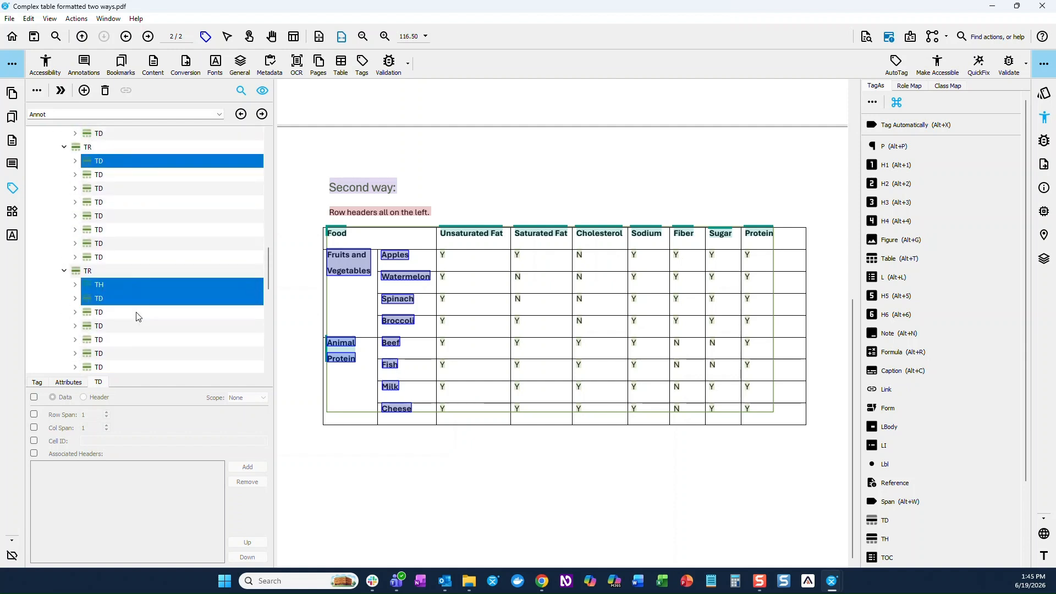
scroll(107, 288, down, 2)
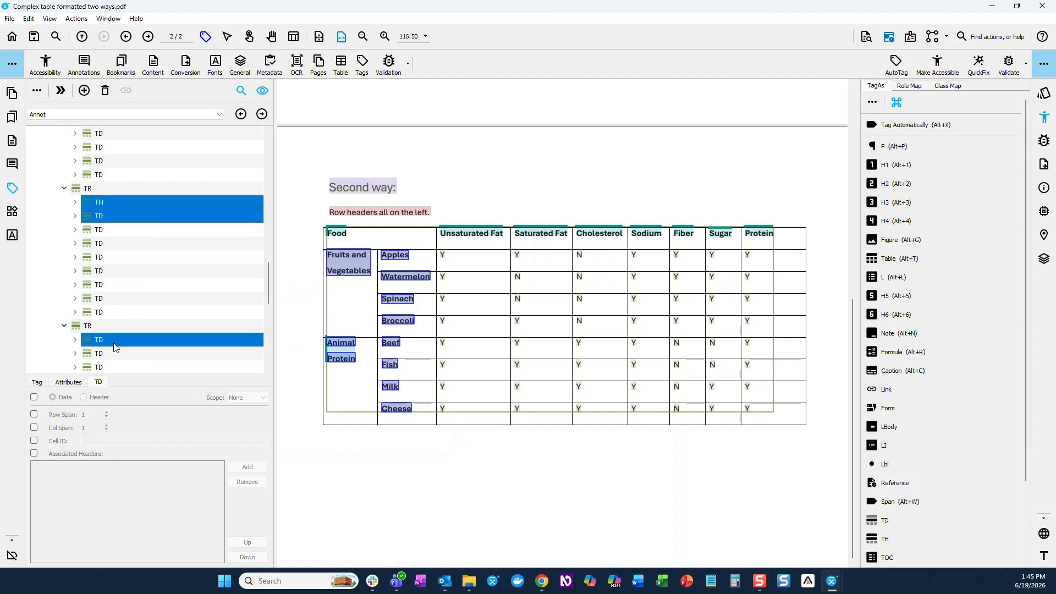
click(34, 396)
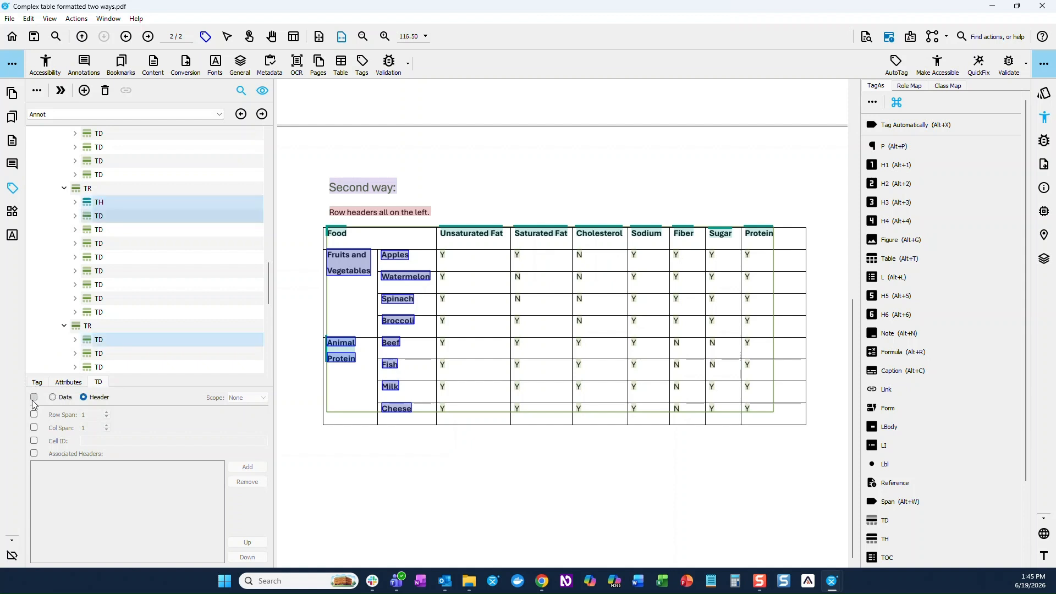
click(84, 398)
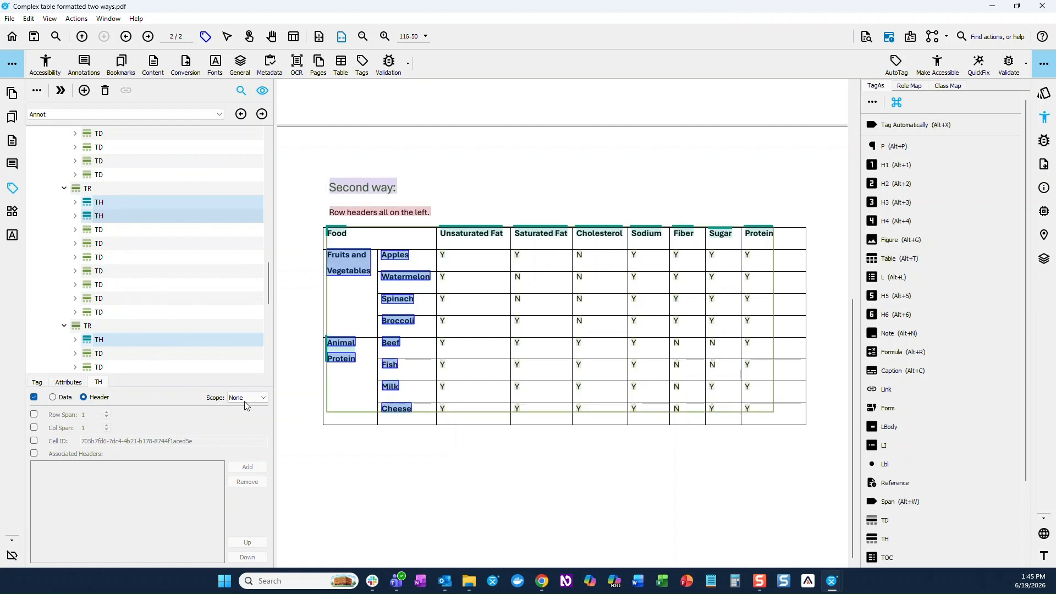
click(263, 398)
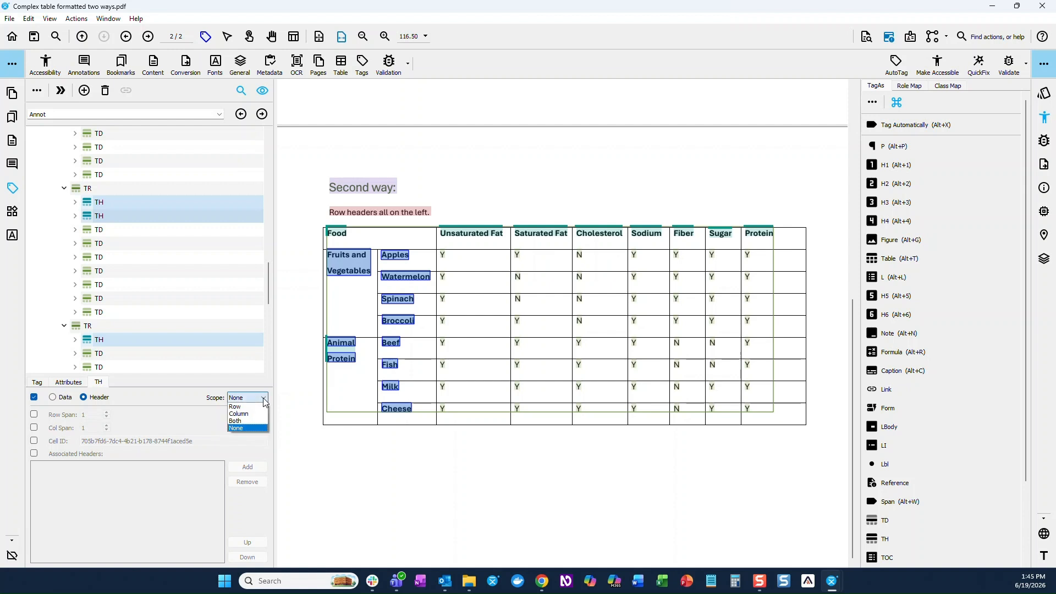
click(250, 410)
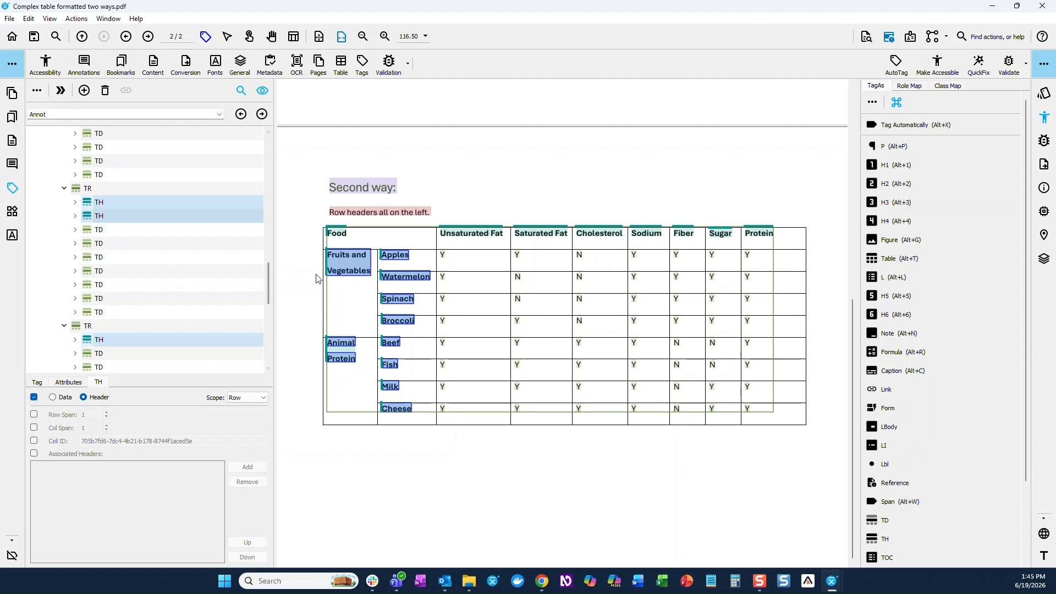
Inspect the row span and scope of the Fruits and Vegetables and Animal Protein header cells in the second table
click(346, 262)
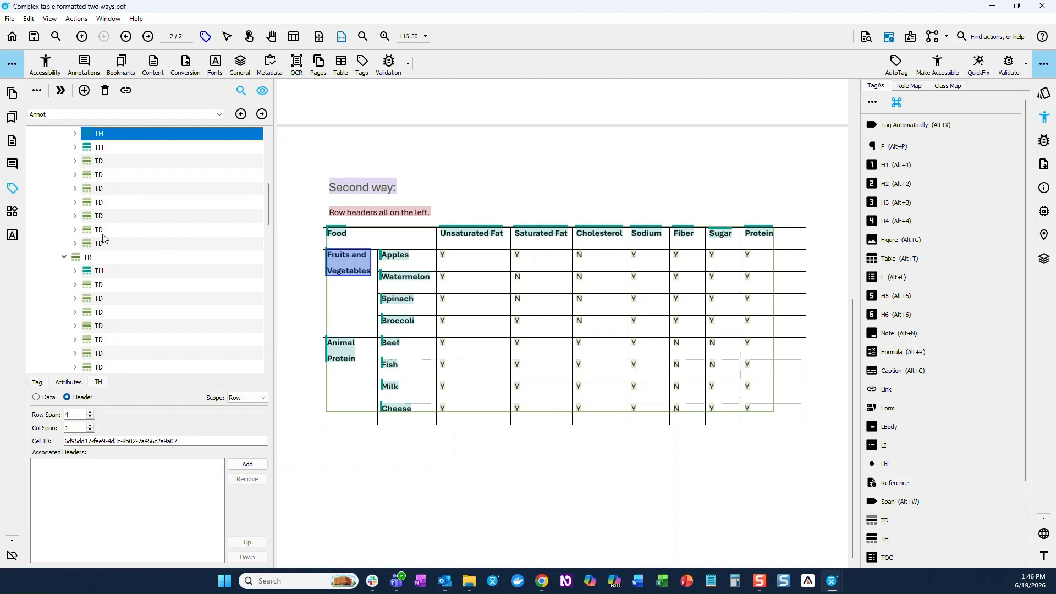
scroll(134, 254, up, 2)
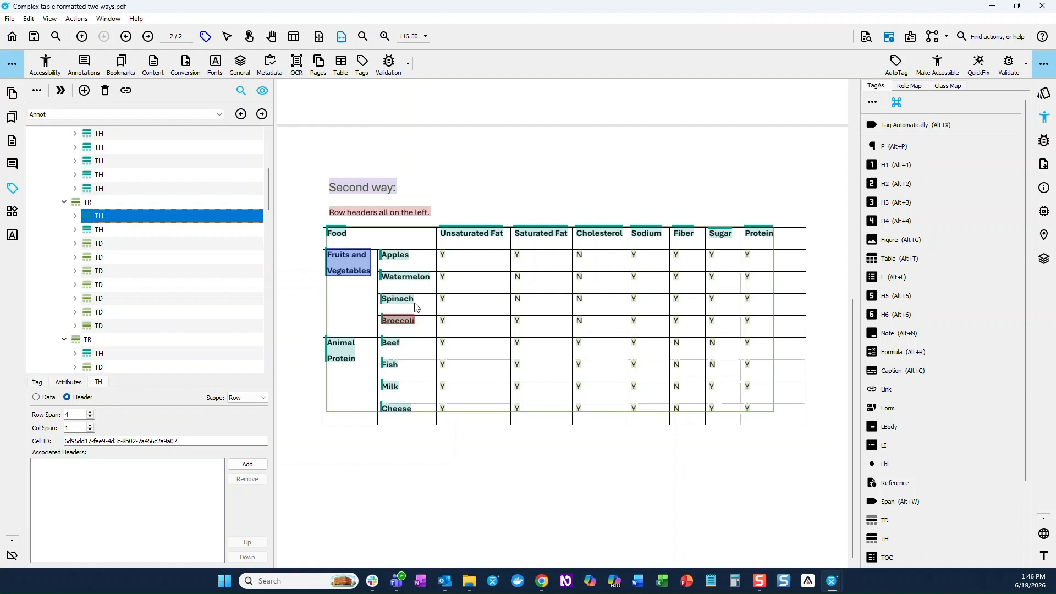
click(341, 350)
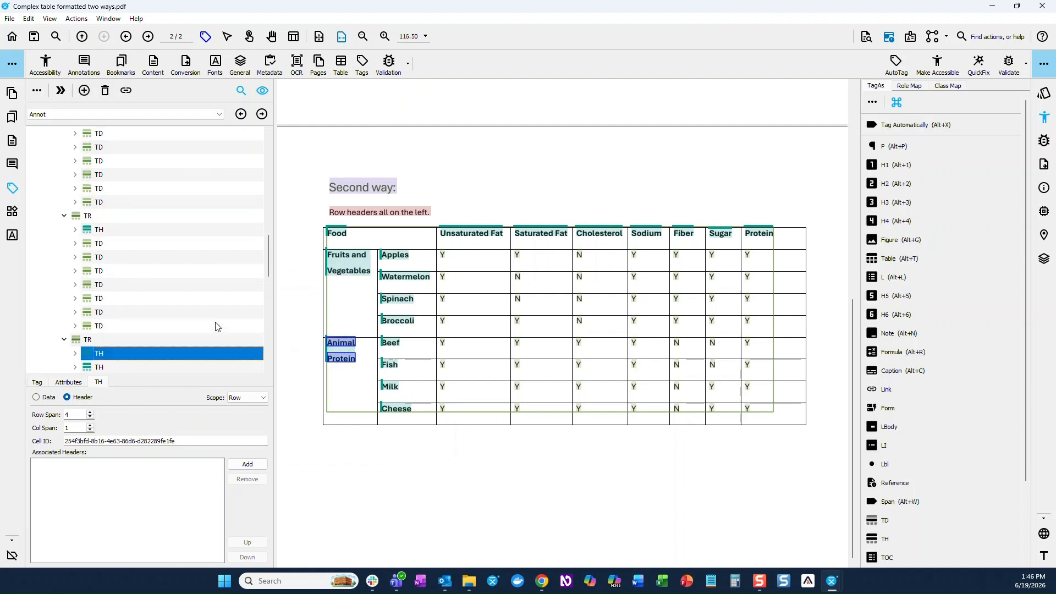
scroll(209, 310, down, 2)
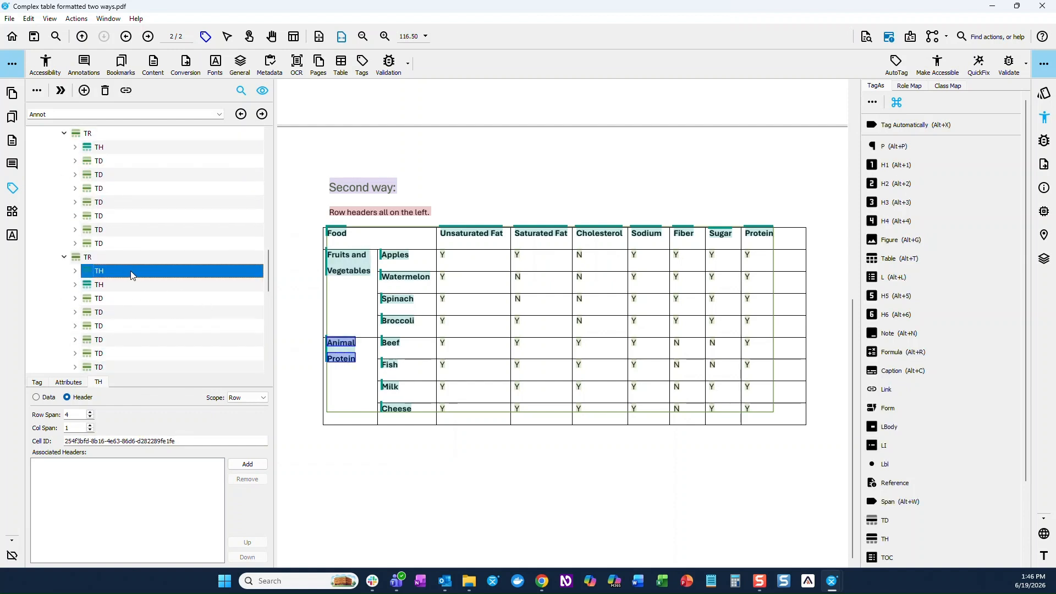